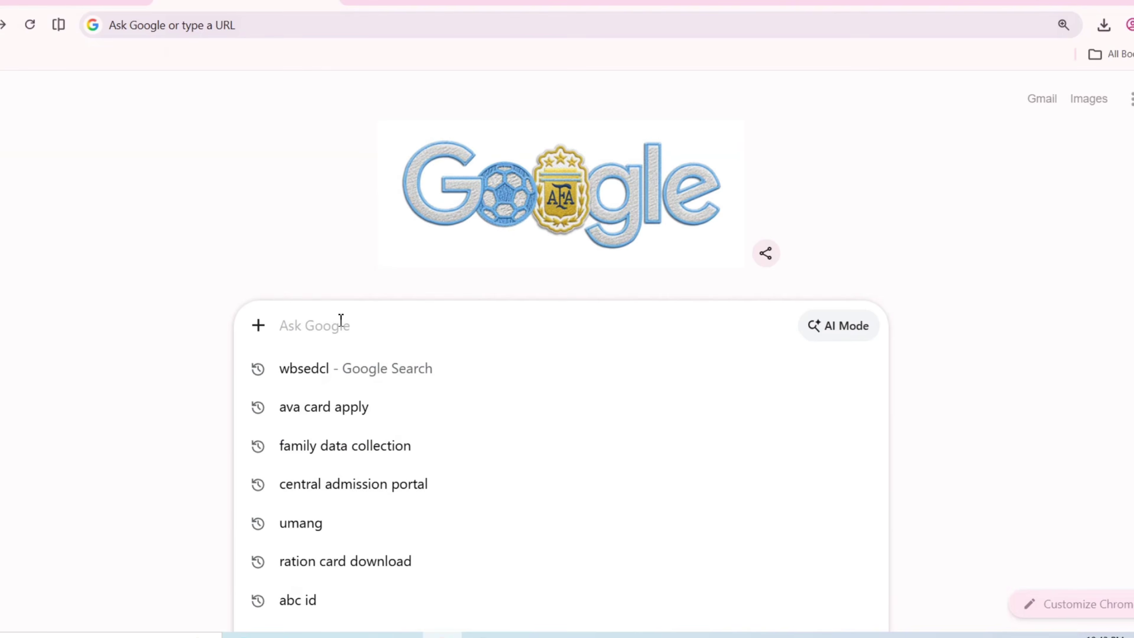
Search Google for 'food supply' by picking it from the FOOD autocomplete suggestions
{"action": "type", "text": "FOOD"}
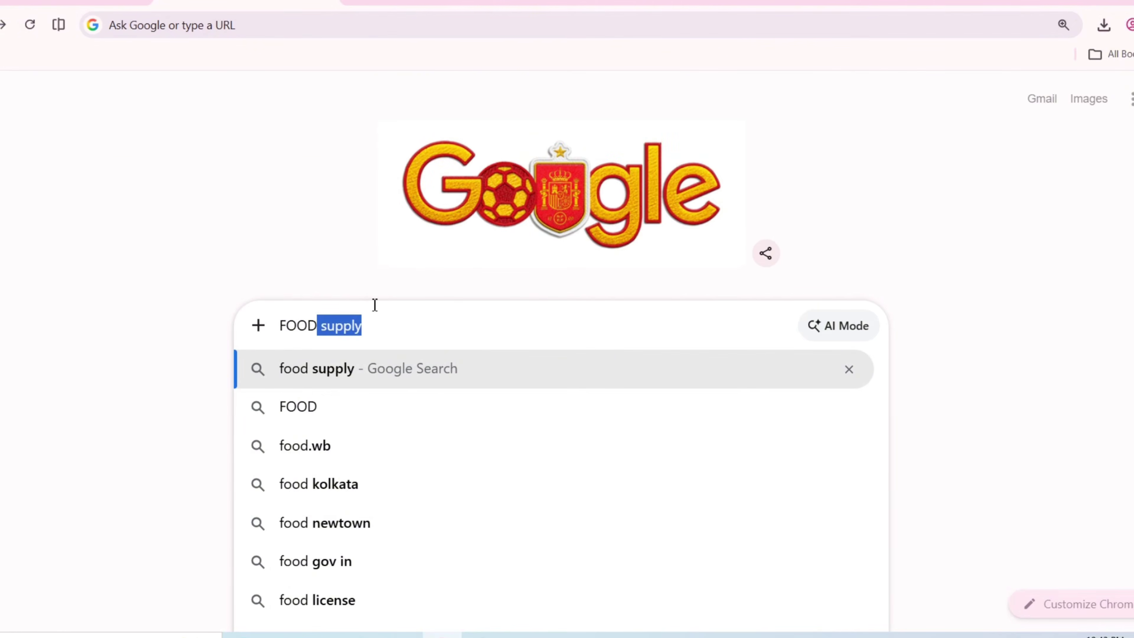
{"action": "left_click", "coordinate": [328, 377]}
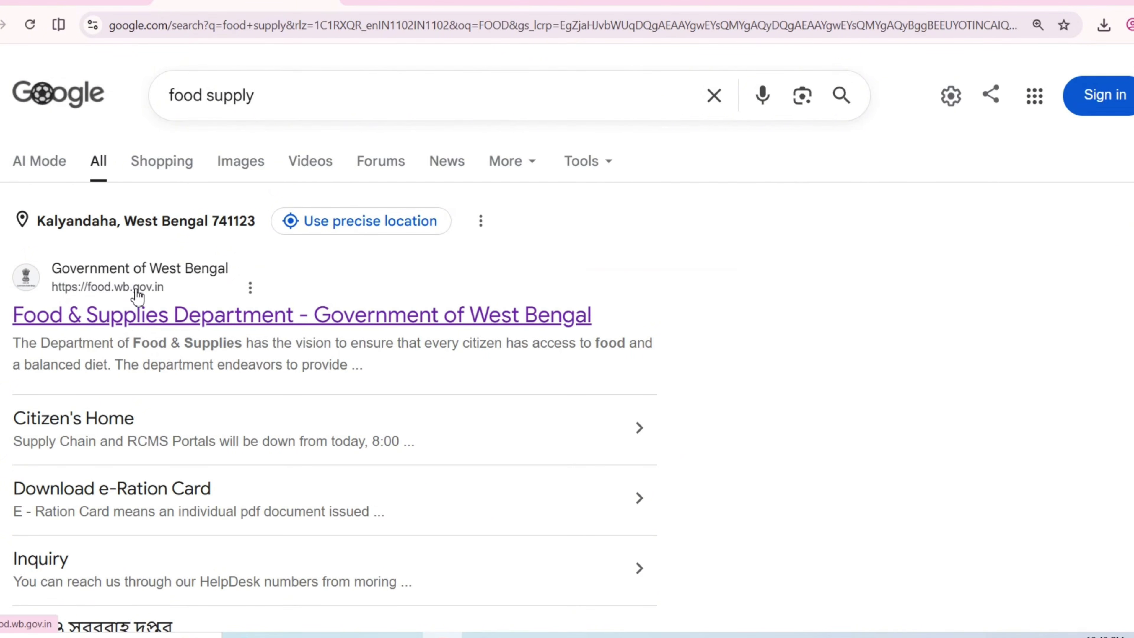
Open the food.wb.gov.in result and go to its CITIZEN'S HOME page
{"action": "left_click", "coordinate": [221, 328]}
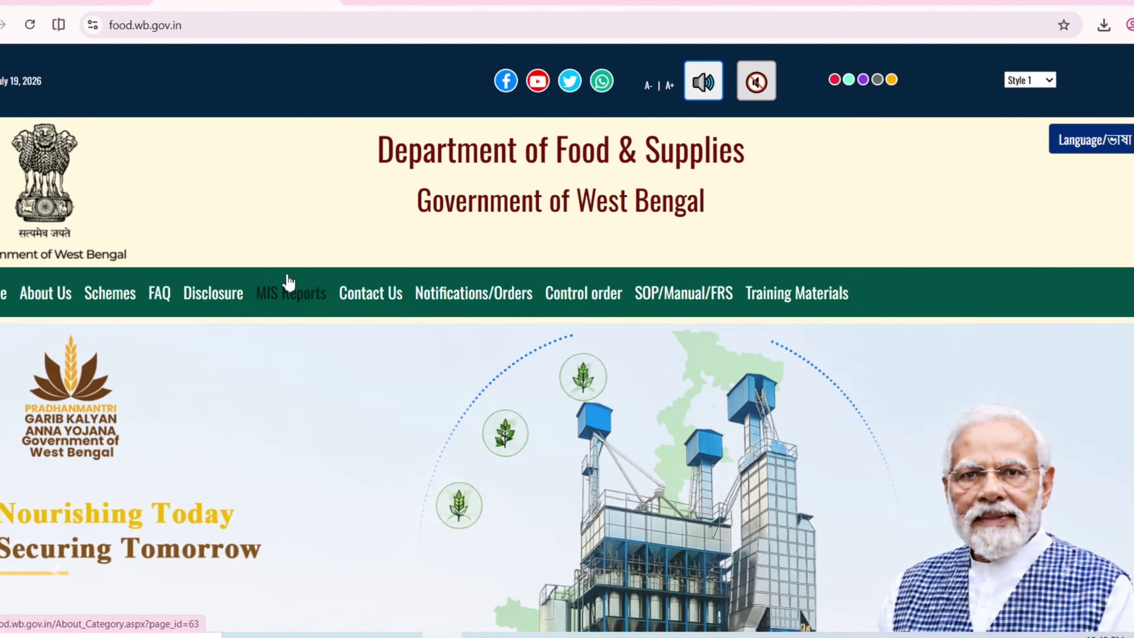
{"action": "scroll", "coordinate": [293, 281], "scroll_direction": "down", "scroll_amount": 10}
{"action": "scroll", "coordinate": [296, 285], "scroll_direction": "down", "scroll_amount": 15}
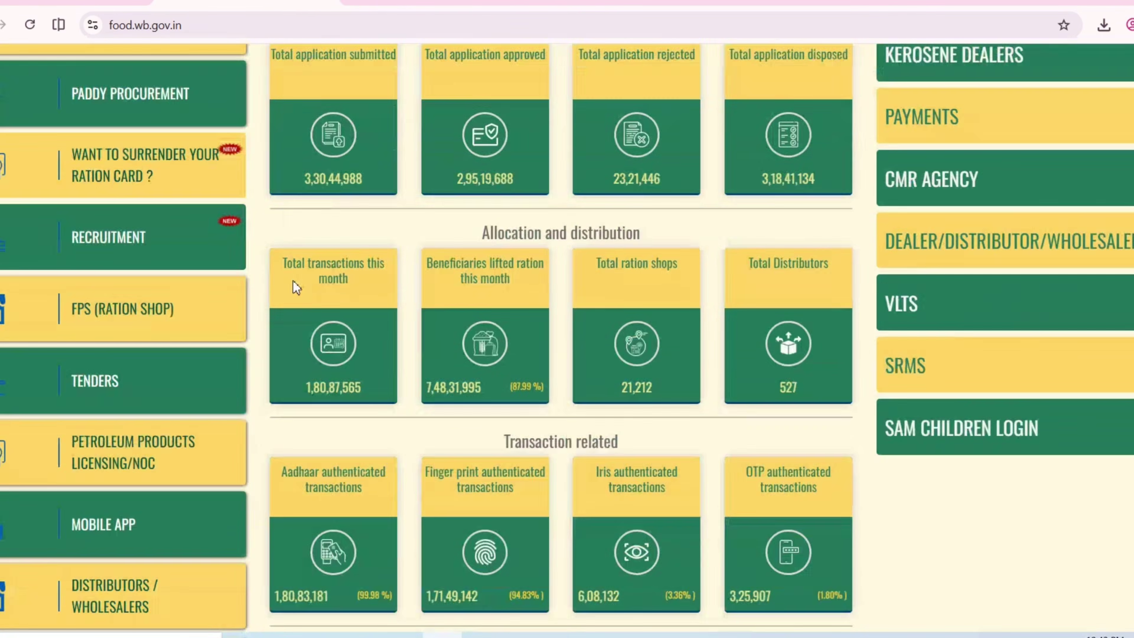
{"action": "scroll", "coordinate": [291, 303], "scroll_direction": "up", "scroll_amount": 20}
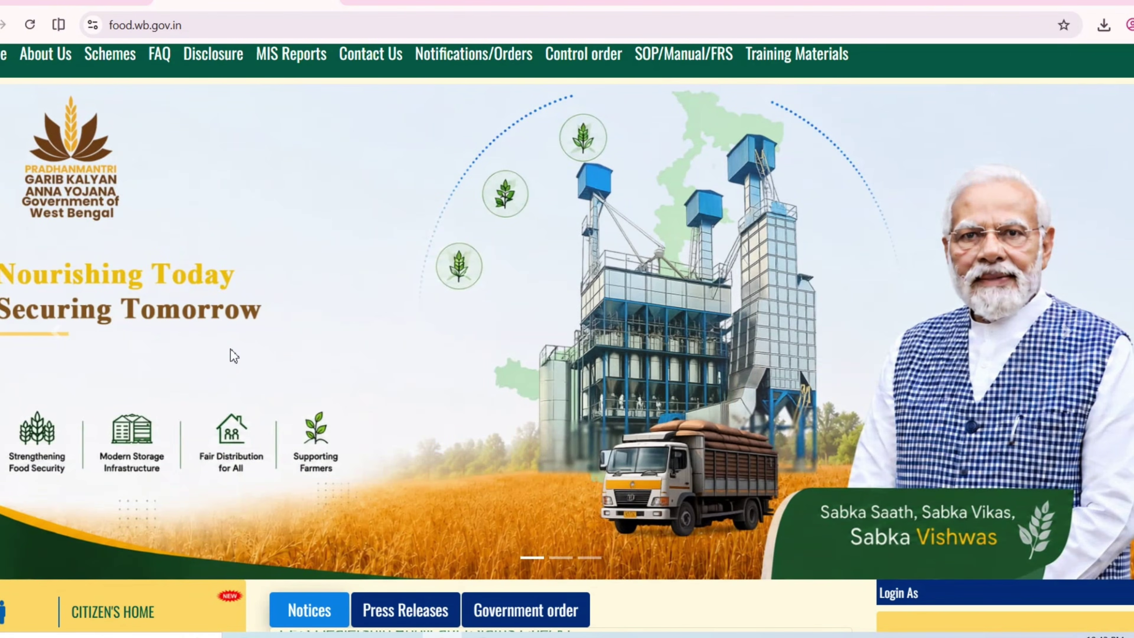
{"action": "scroll", "coordinate": [230, 356], "scroll_direction": "down", "scroll_amount": 8}
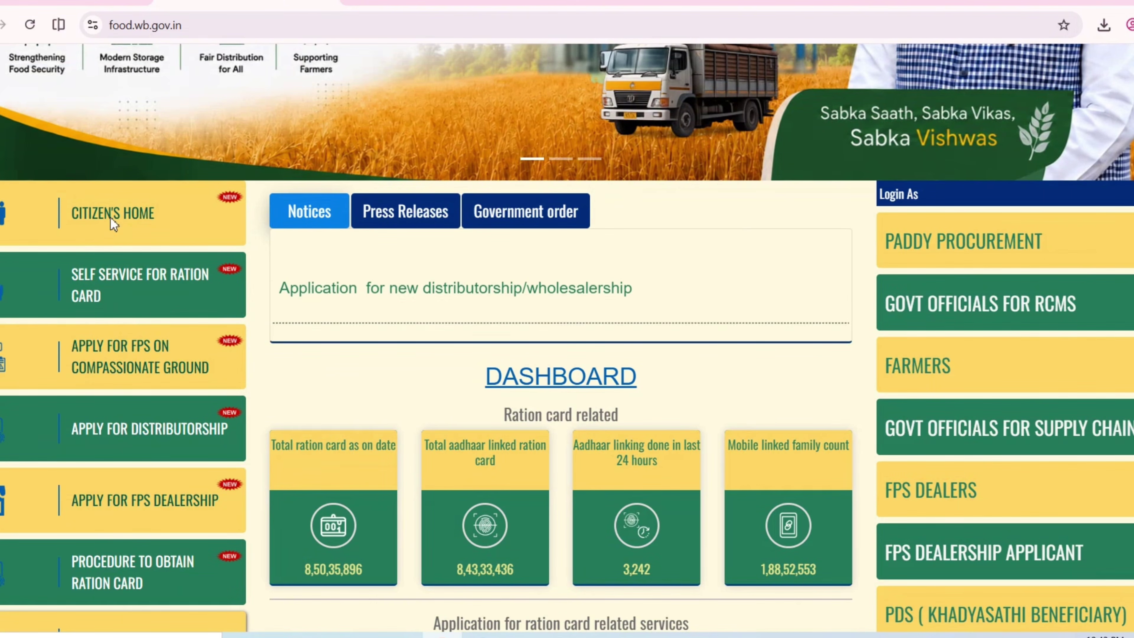
{"action": "left_click", "coordinate": [112, 218]}
{"action": "scroll", "coordinate": [114, 226], "scroll_direction": "down", "scroll_amount": 7}
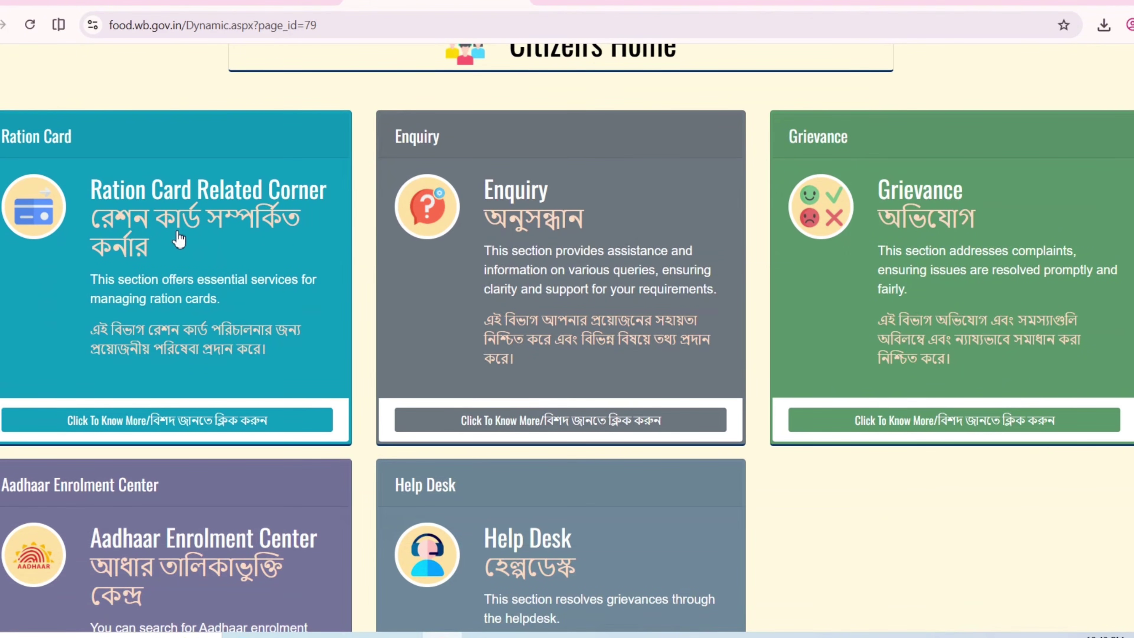
Open the Ration Card Related Corner, check Services Requiring Office Approval, then come back
{"action": "left_click", "coordinate": [178, 209]}
{"action": "scroll", "coordinate": [558, 420], "scroll_direction": "down", "scroll_amount": 3}
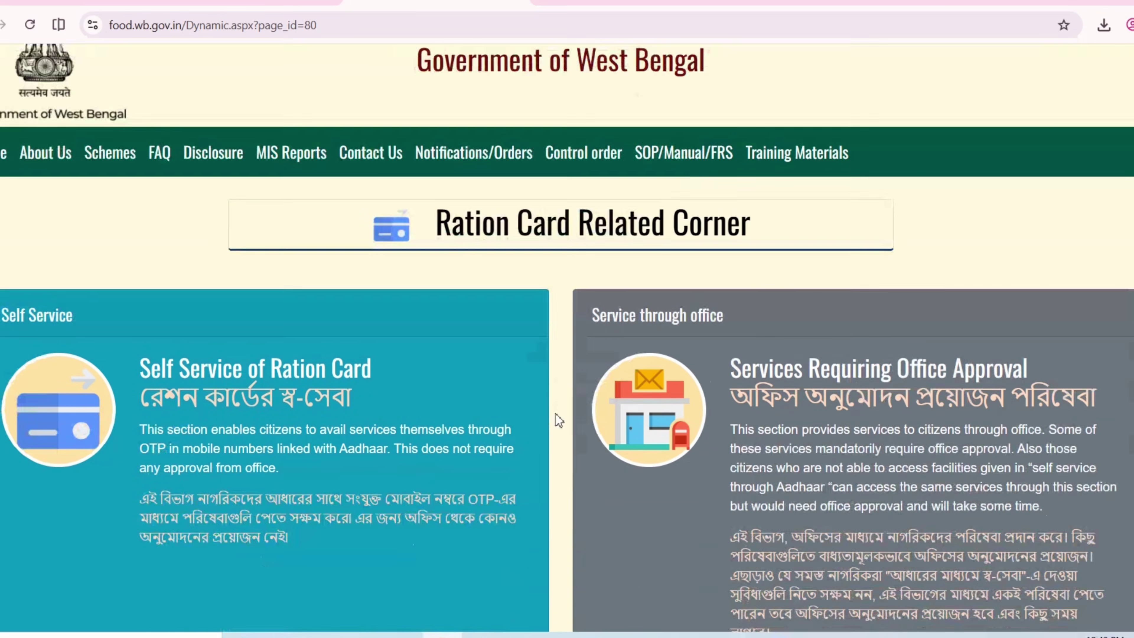
{"action": "scroll", "coordinate": [555, 416], "scroll_direction": "down", "scroll_amount": 4}
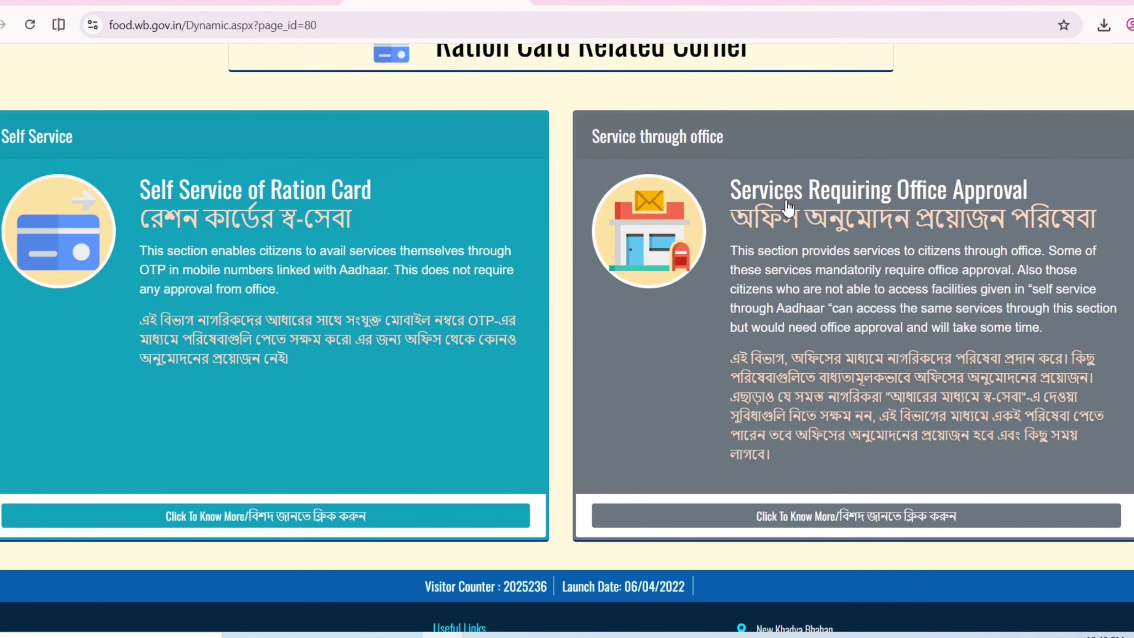
{"action": "left_click", "coordinate": [908, 217]}
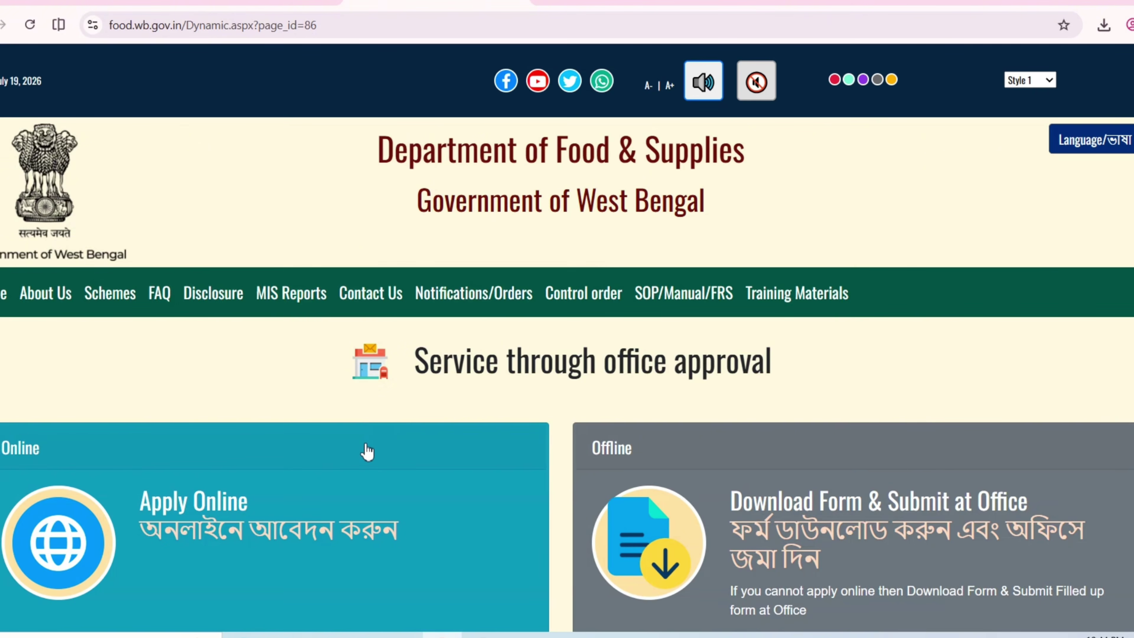
{"action": "key", "text": "alt+Left"}
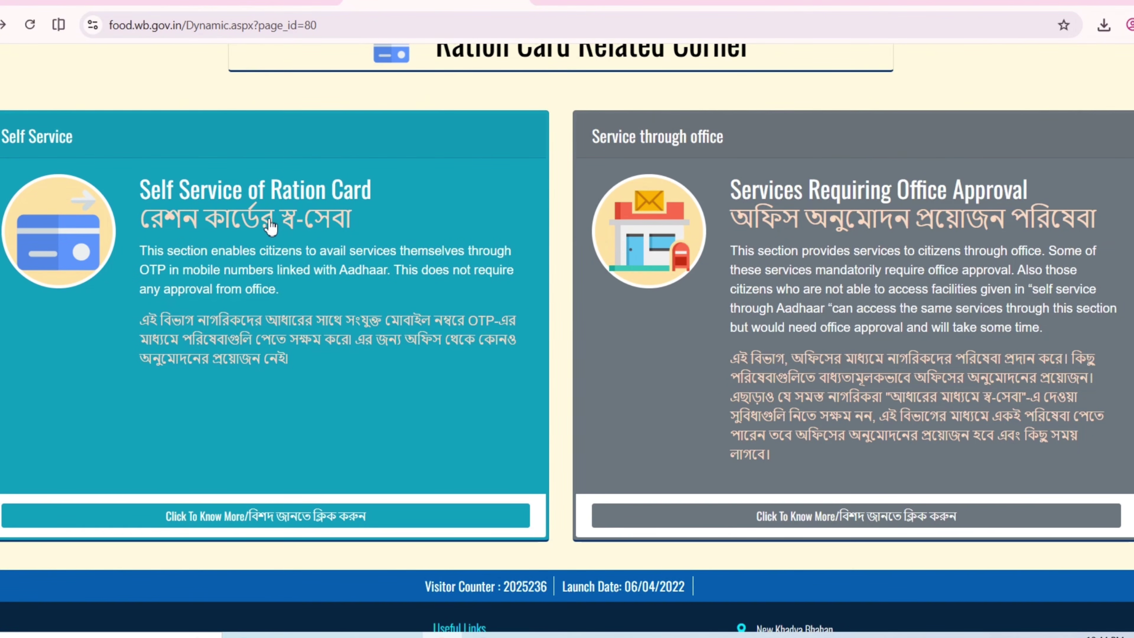
Open Self Service of Ration Card and scroll down to the Rectify/Update card
{"action": "left_click", "coordinate": [256, 230]}
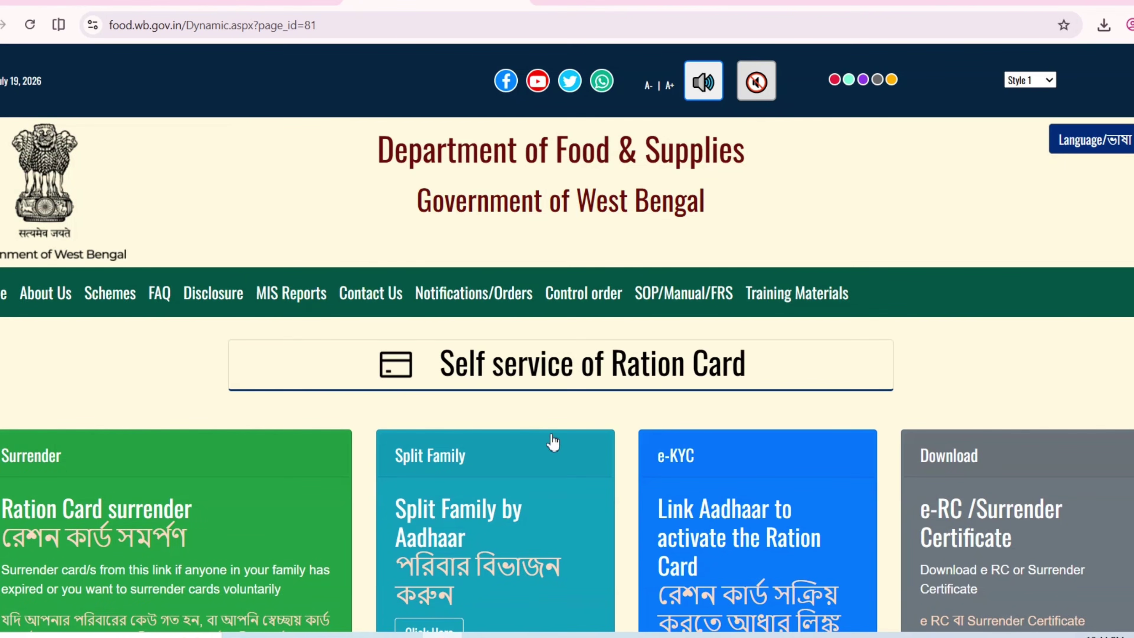
{"action": "scroll", "coordinate": [385, 372], "scroll_direction": "down", "scroll_amount": 6}
{"action": "scroll", "coordinate": [384, 373], "scroll_direction": "down", "scroll_amount": 14}
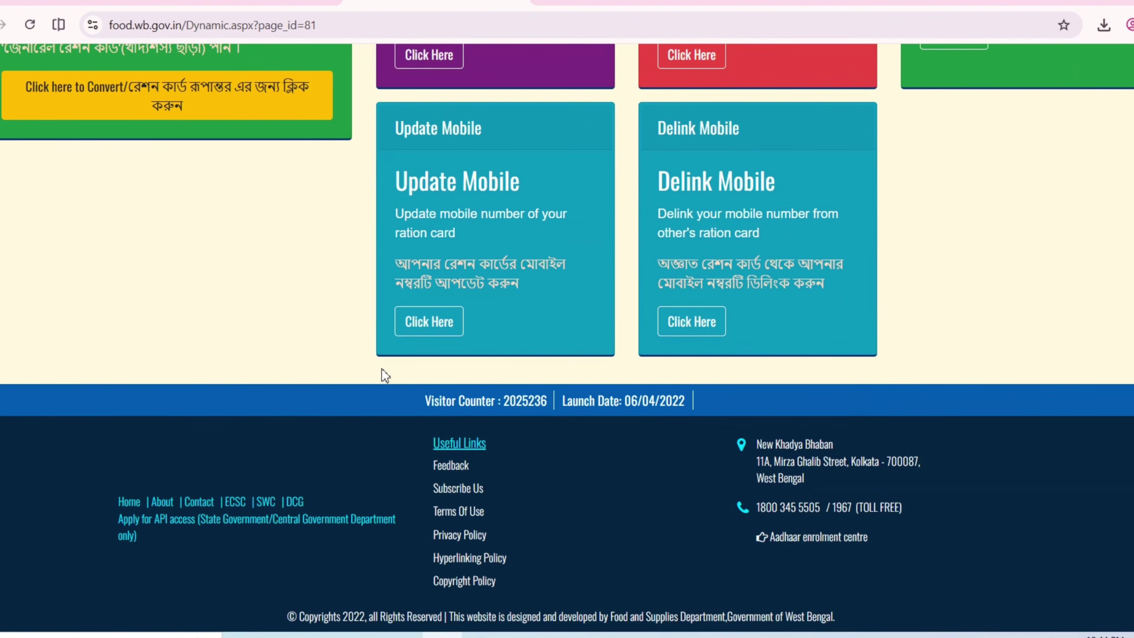
{"action": "scroll", "coordinate": [382, 369], "scroll_direction": "up", "scroll_amount": 13}
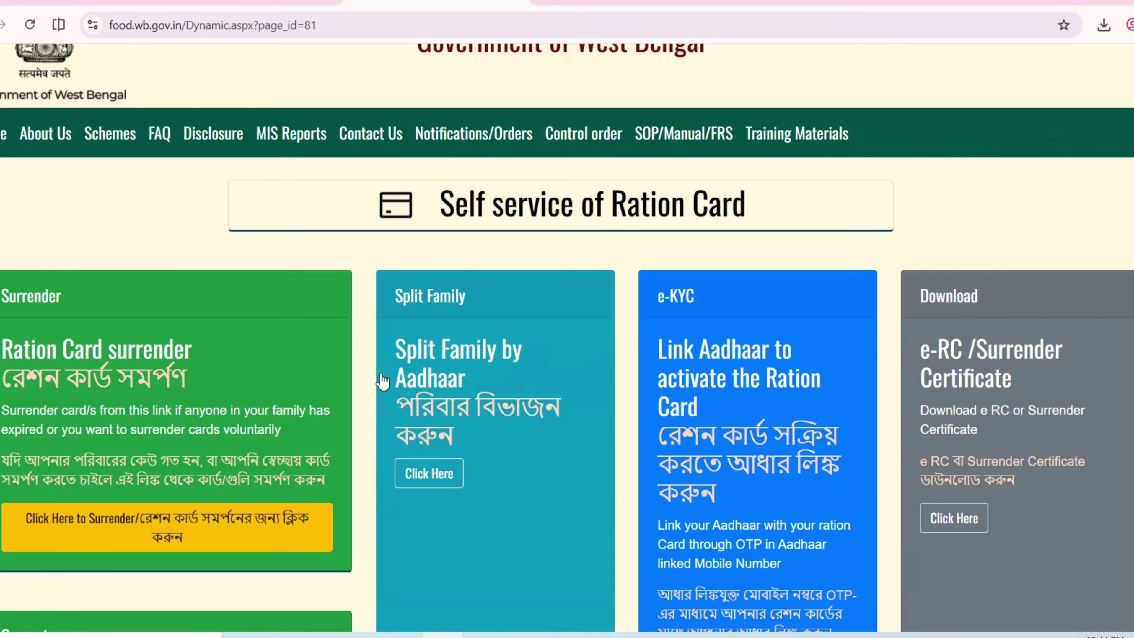
{"action": "scroll", "coordinate": [384, 373], "scroll_direction": "down", "scroll_amount": 3}
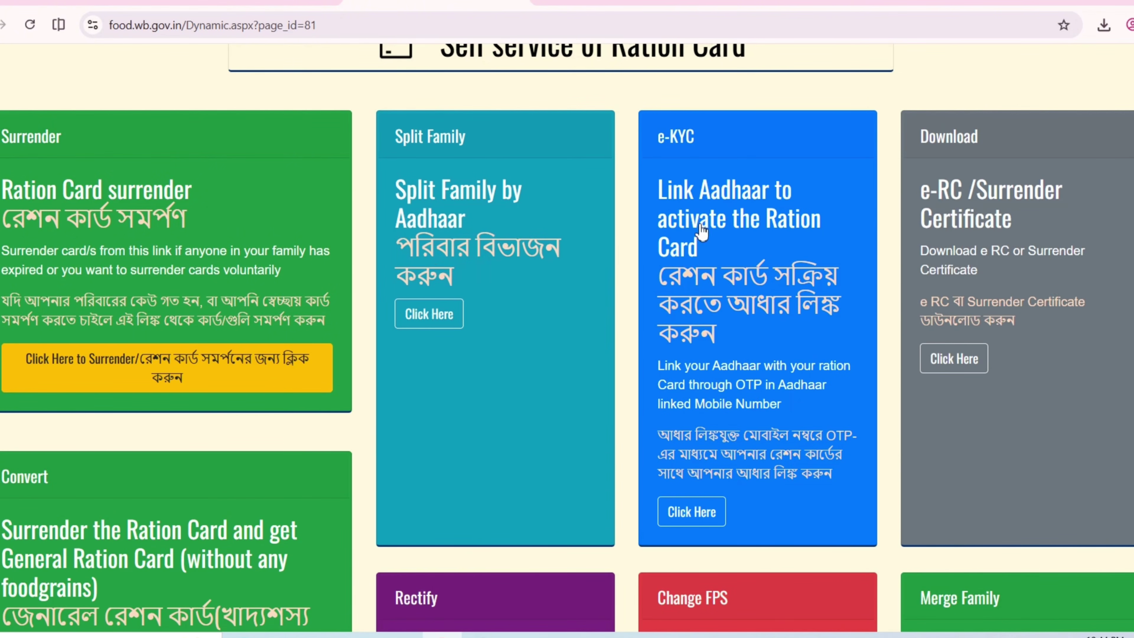
{"action": "scroll", "coordinate": [701, 230], "scroll_direction": "down", "scroll_amount": 2}
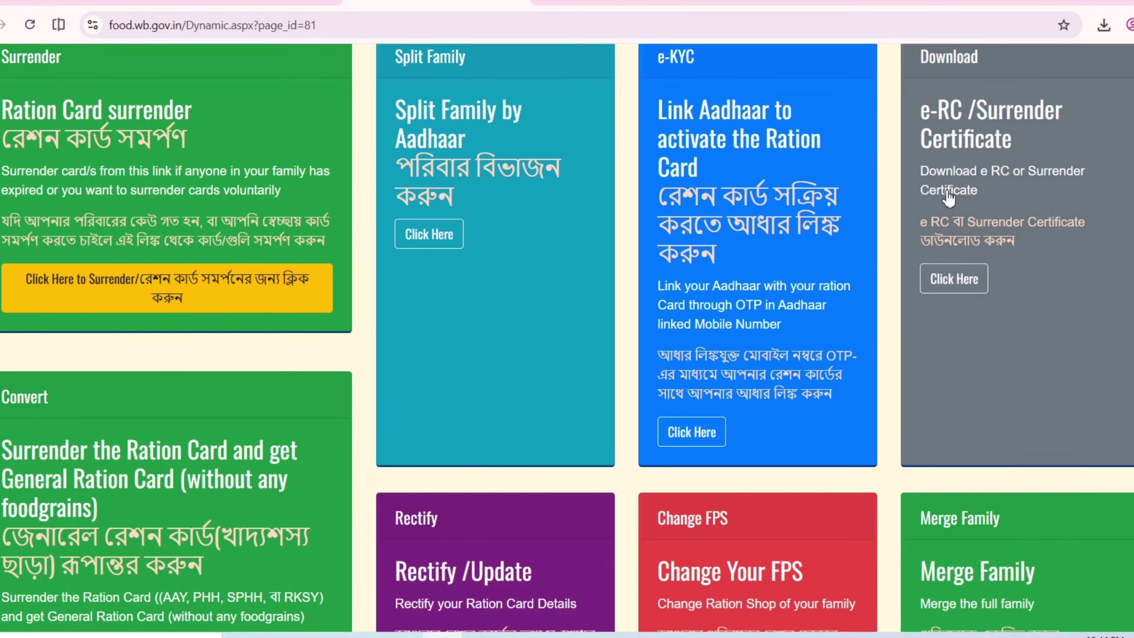
{"action": "scroll", "coordinate": [951, 243], "scroll_direction": "down", "scroll_amount": 5}
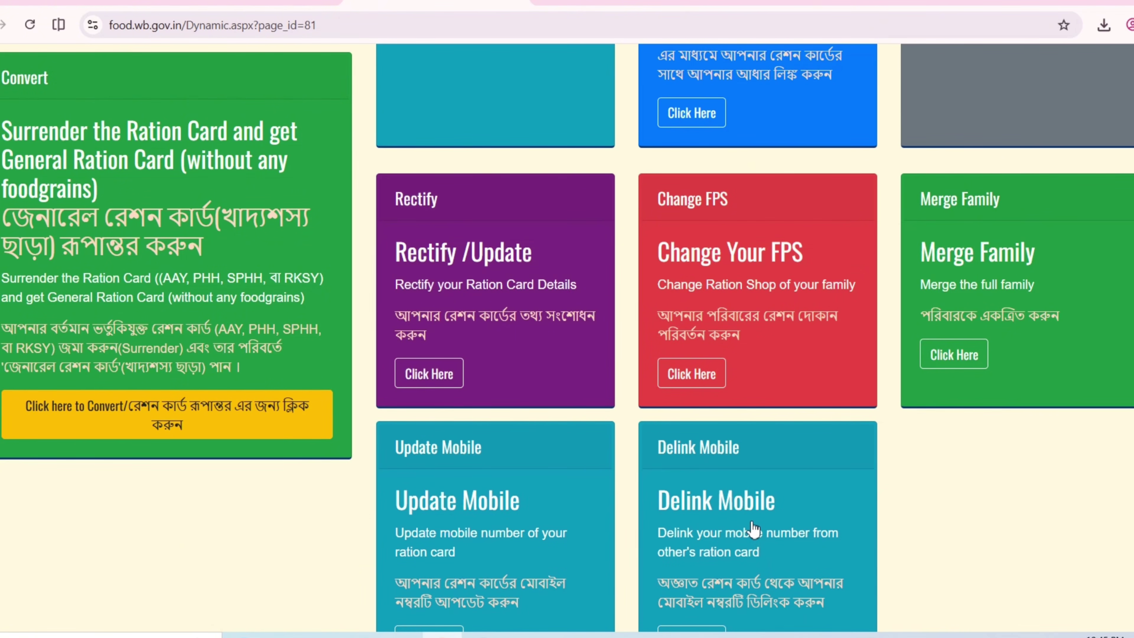
{"action": "scroll", "coordinate": [612, 355], "scroll_direction": "down", "scroll_amount": 1}
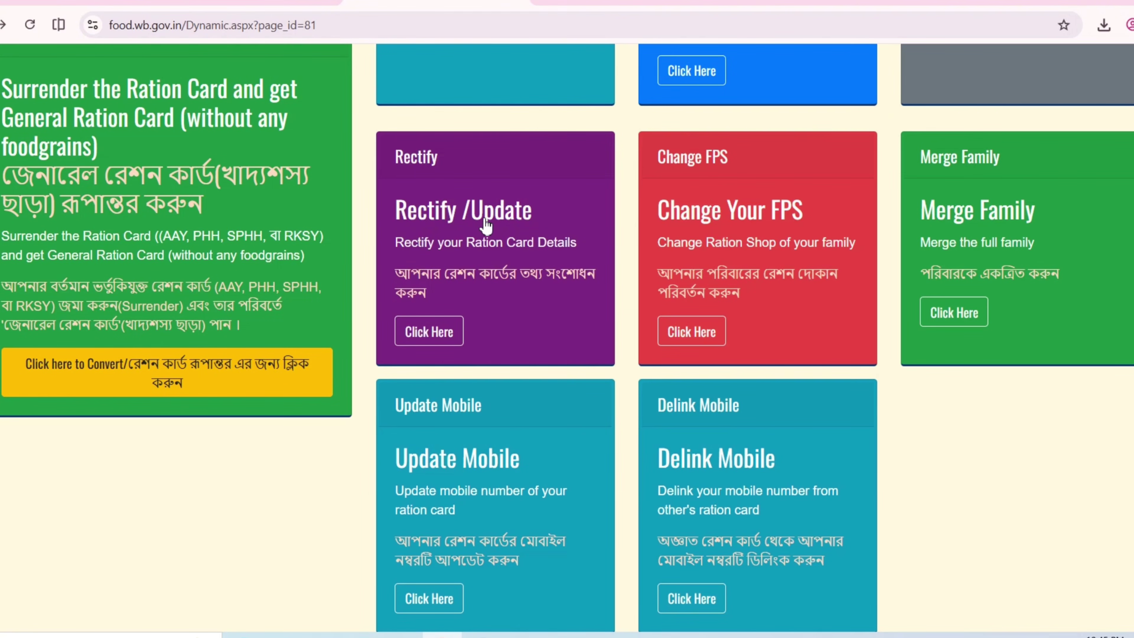
Open the Rectify form, paste the ration card number and enter CAPTCHA 2666
{"action": "left_click", "coordinate": [440, 333]}
{"action": "scroll", "coordinate": [427, 333], "scroll_direction": "down", "scroll_amount": 3}
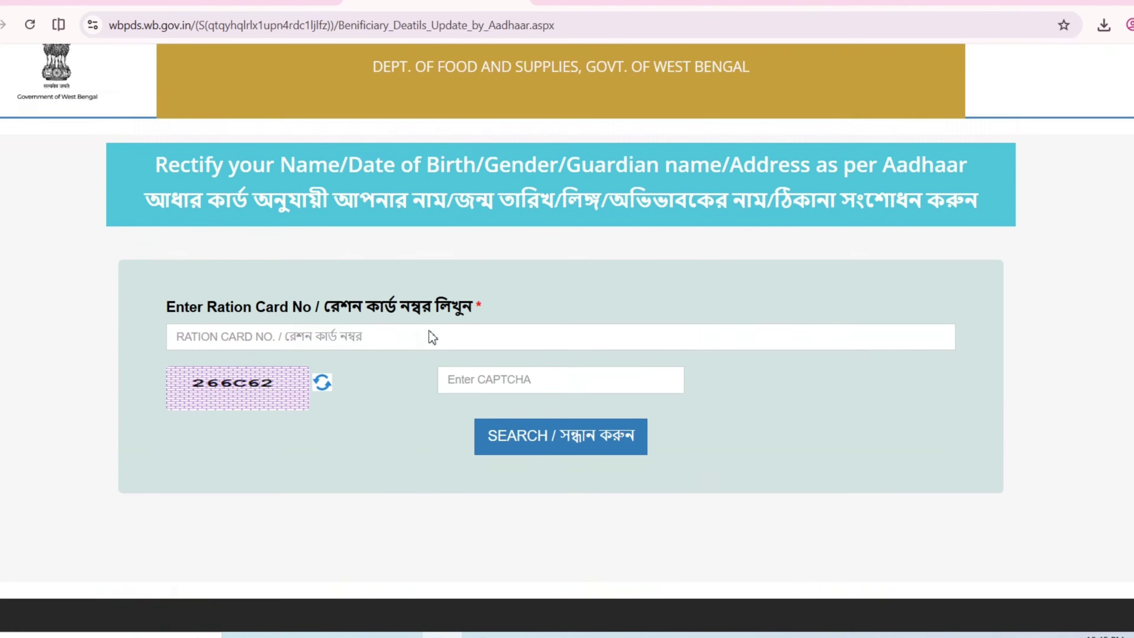
{"action": "scroll", "coordinate": [273, 152], "scroll_direction": "up", "scroll_amount": 3}
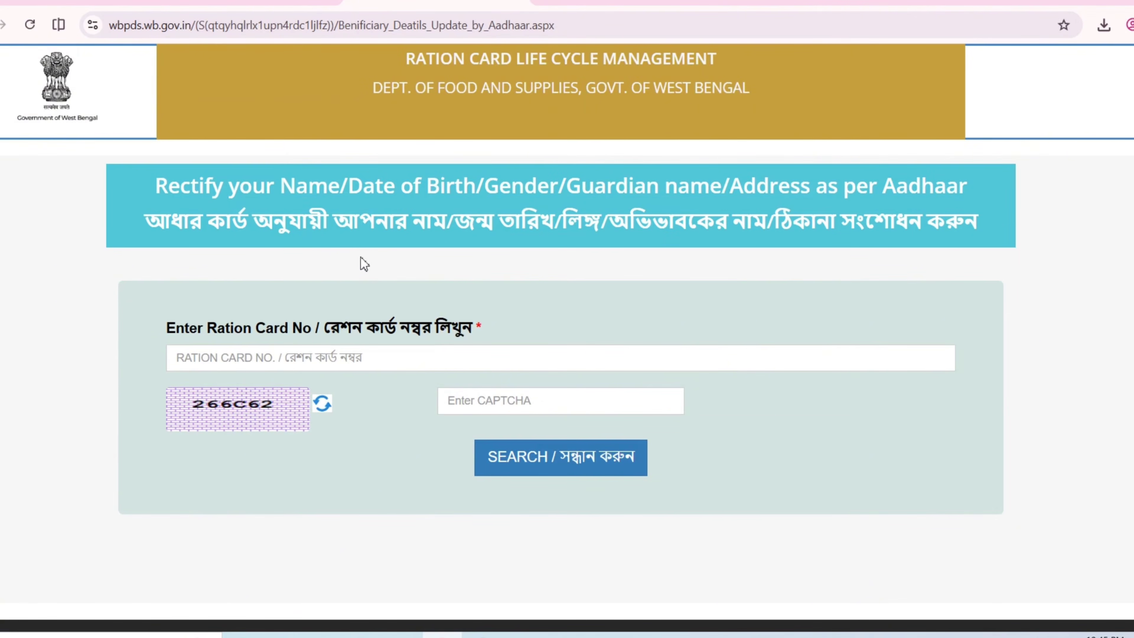
{"action": "left_click", "coordinate": [206, 357]}
{"action": "key", "text": "ctrl+v"}
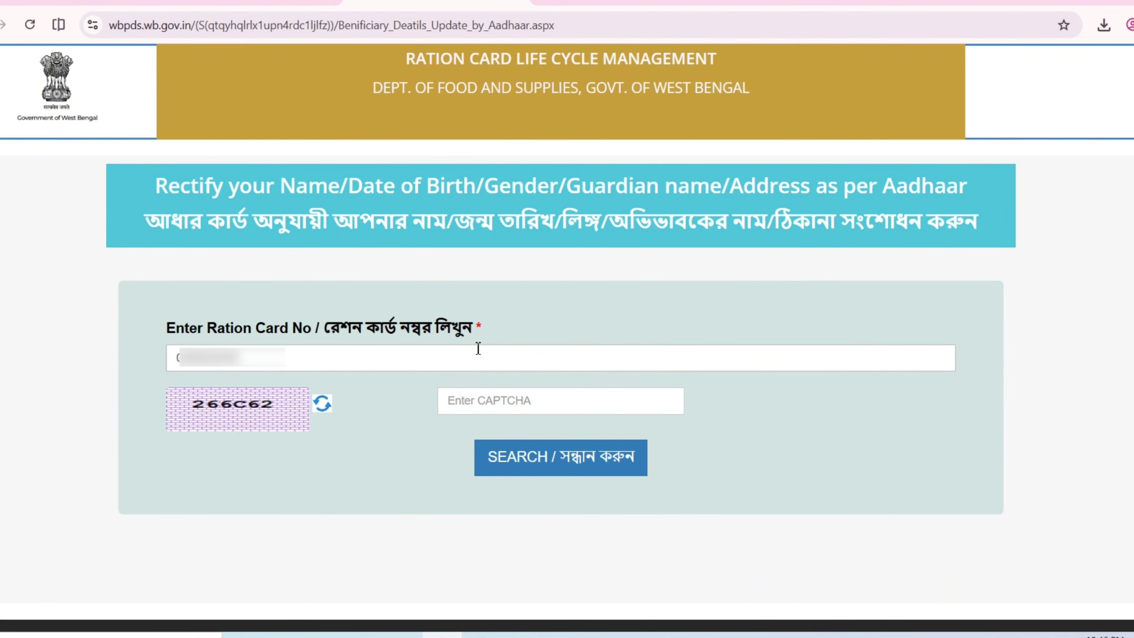
{"action": "left_click", "coordinate": [484, 395]}
{"action": "type", "text": "2666"}
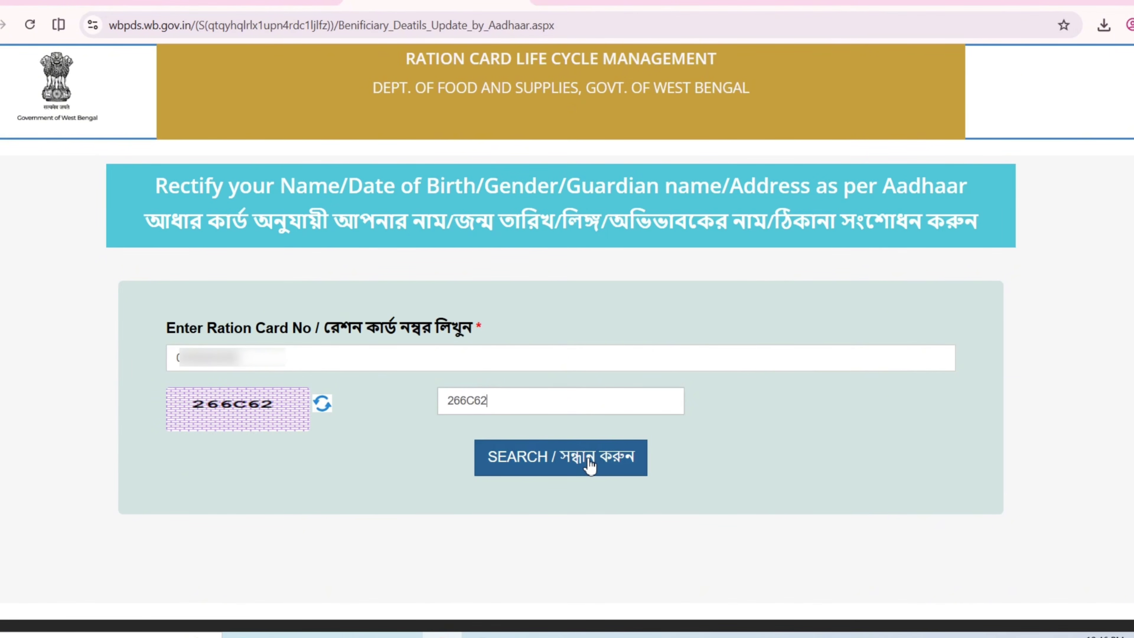
Search the ration card and review the member's row and its Active status
{"action": "left_click", "coordinate": [576, 461]}
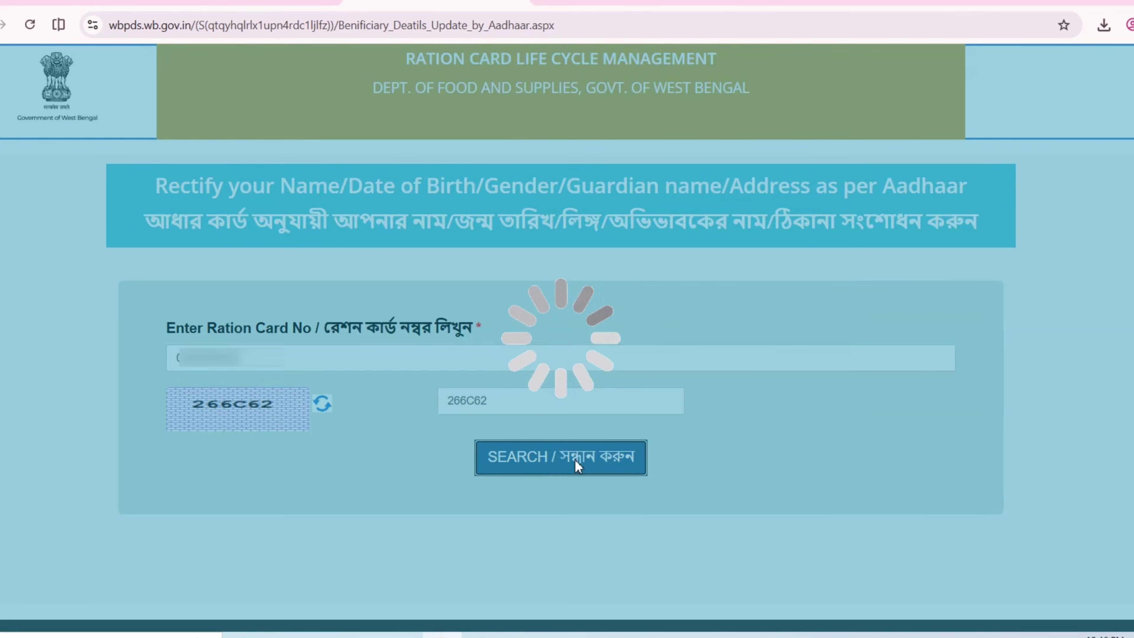
{"action": "scroll", "coordinate": [577, 435], "scroll_direction": "down", "scroll_amount": 8}
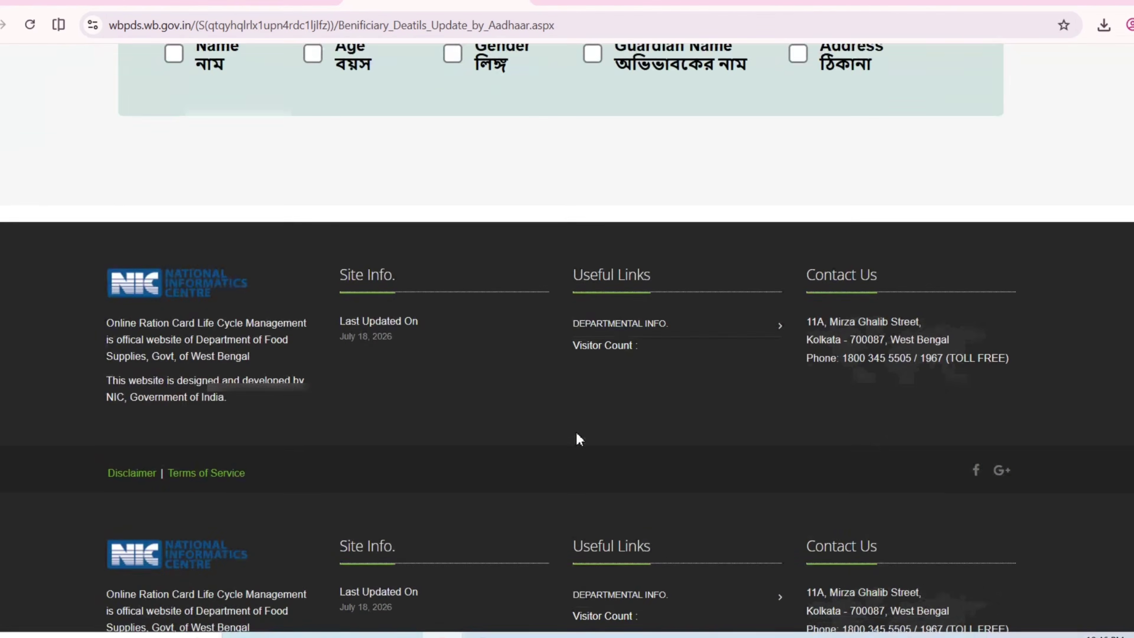
{"action": "scroll", "coordinate": [577, 438], "scroll_direction": "up", "scroll_amount": 5}
{"action": "scroll", "coordinate": [577, 432], "scroll_direction": "down", "scroll_amount": 4}
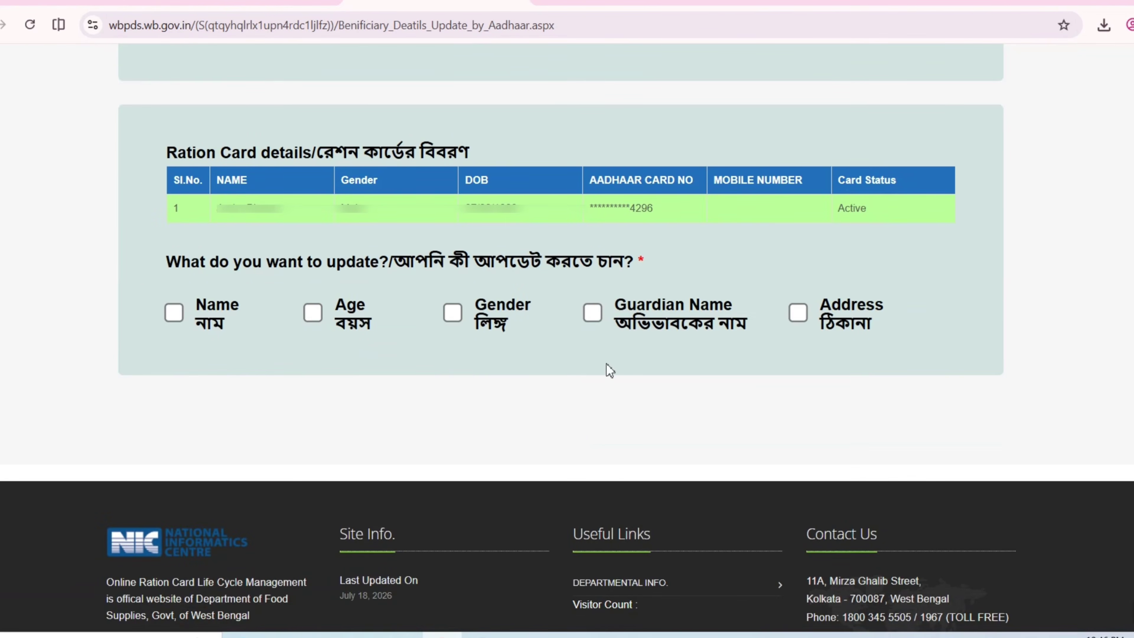
{"action": "left_click_drag", "start_coordinate": [208, 204], "coordinate": [764, 226]}
{"action": "left_click", "coordinate": [761, 219]}
{"action": "left_click_drag", "start_coordinate": [835, 216], "coordinate": [877, 211]}
{"action": "left_click", "coordinate": [869, 252]}
Tick Name and Age for correction, leaving Address unticked, give UIDAI consent and send the OTP
{"action": "left_click", "coordinate": [172, 315]}
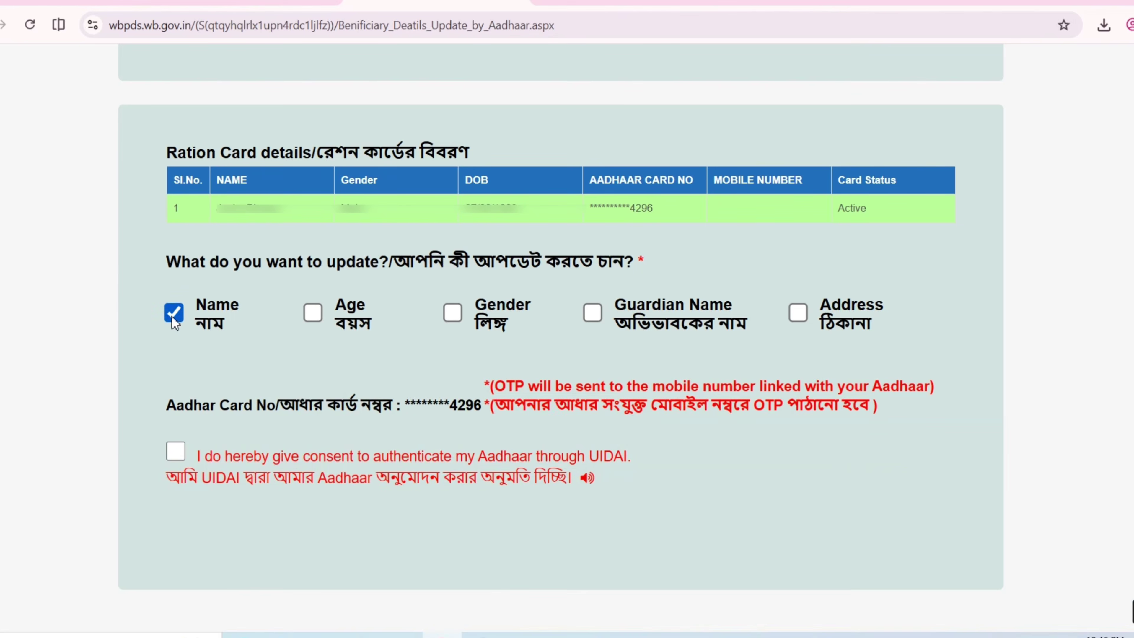
{"action": "left_click", "coordinate": [314, 315]}
{"action": "left_click_drag", "start_coordinate": [452, 209], "coordinate": [518, 209]}
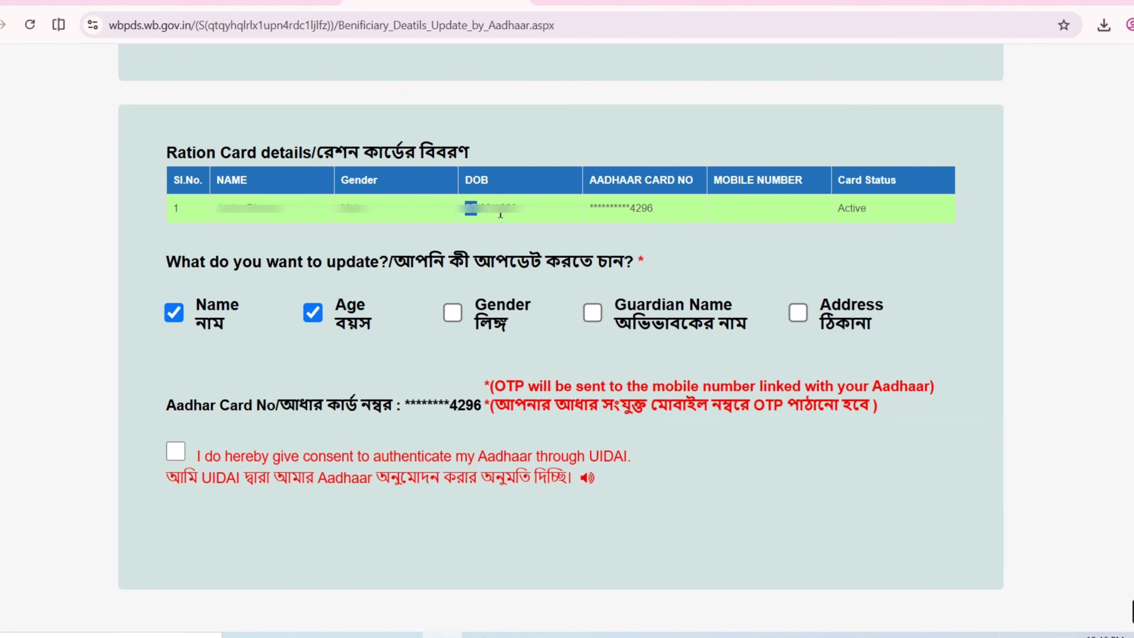
{"action": "left_click", "coordinate": [255, 338]}
{"action": "left_click", "coordinate": [797, 314]}
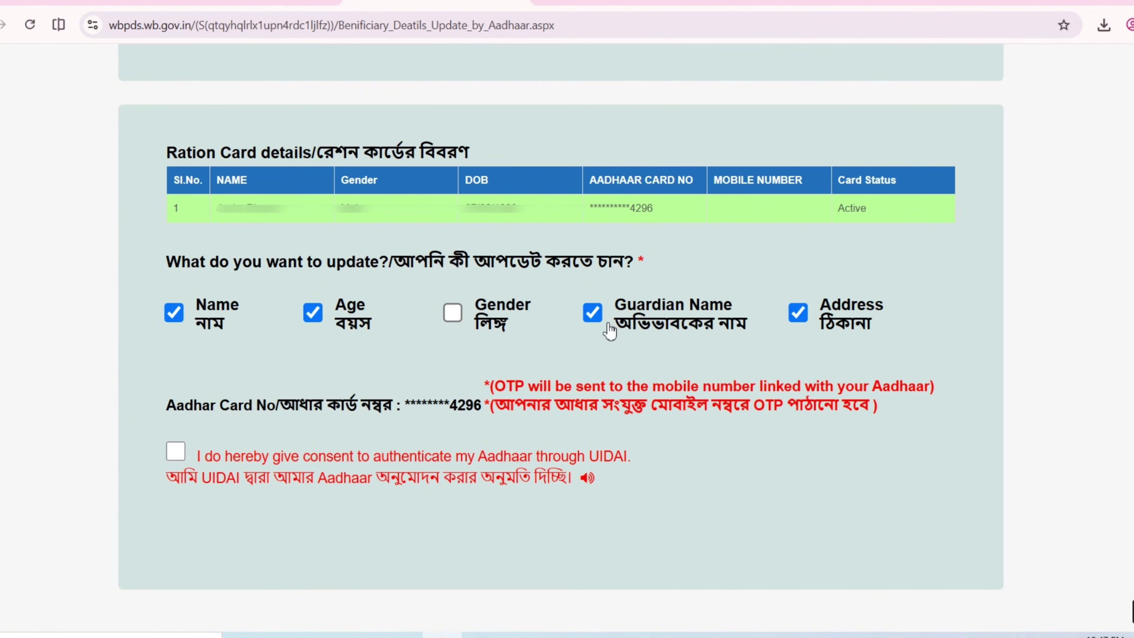
{"action": "left_click", "coordinate": [796, 314]}
{"action": "left_click", "coordinate": [179, 456]}
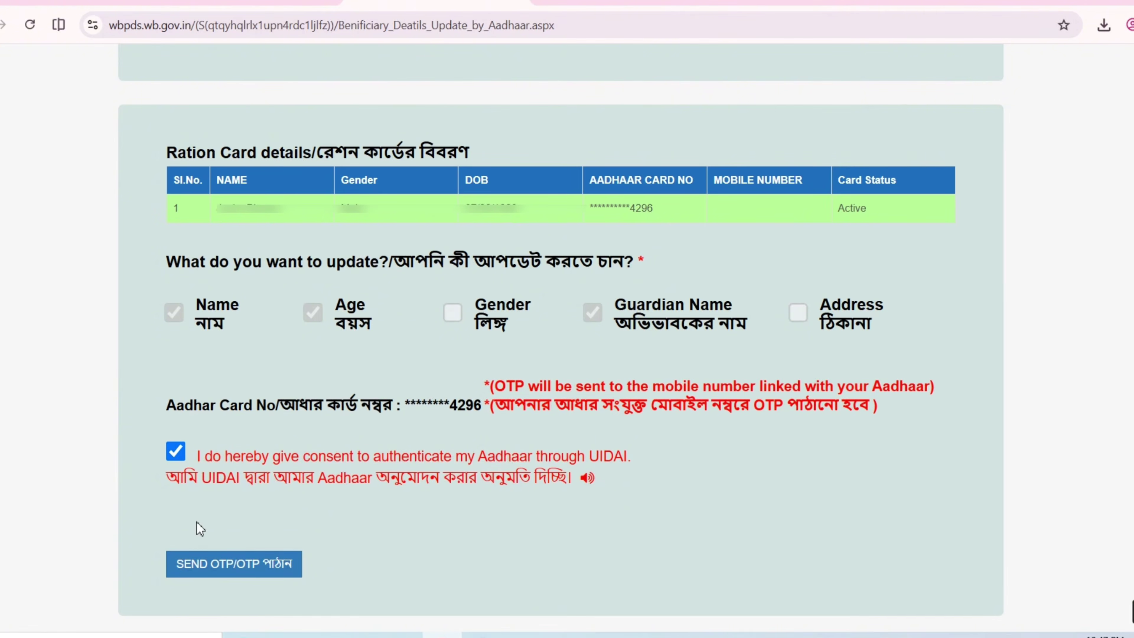
{"action": "left_click", "coordinate": [206, 563]}
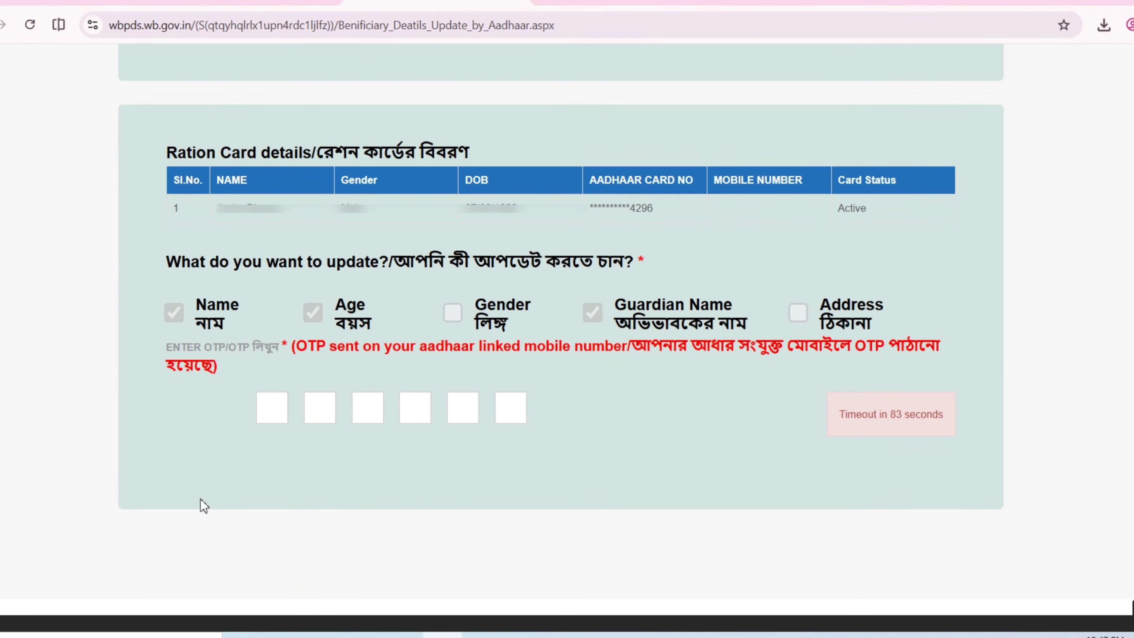
Paste the received six-digit OTP into the OTP boxes
{"action": "left_click", "coordinate": [288, 399]}
{"action": "key", "text": "ctrl+v"}
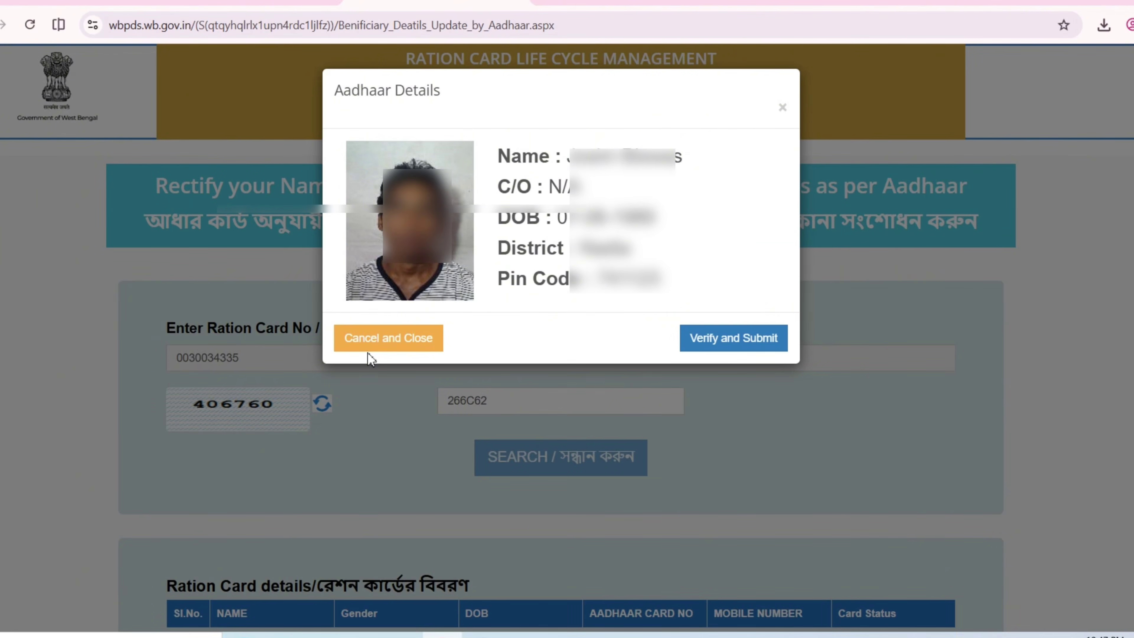
Verify and submit the Aadhaar details, then set the guardian type to FATHER NAME
{"action": "left_click", "coordinate": [718, 348]}
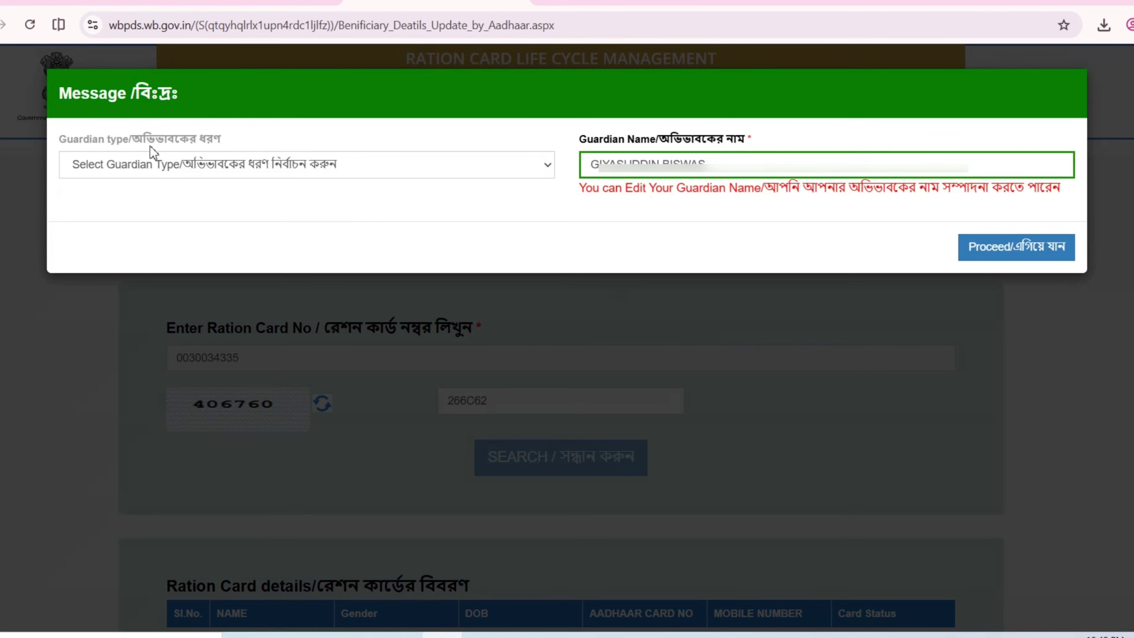
{"action": "left_click", "coordinate": [137, 169]}
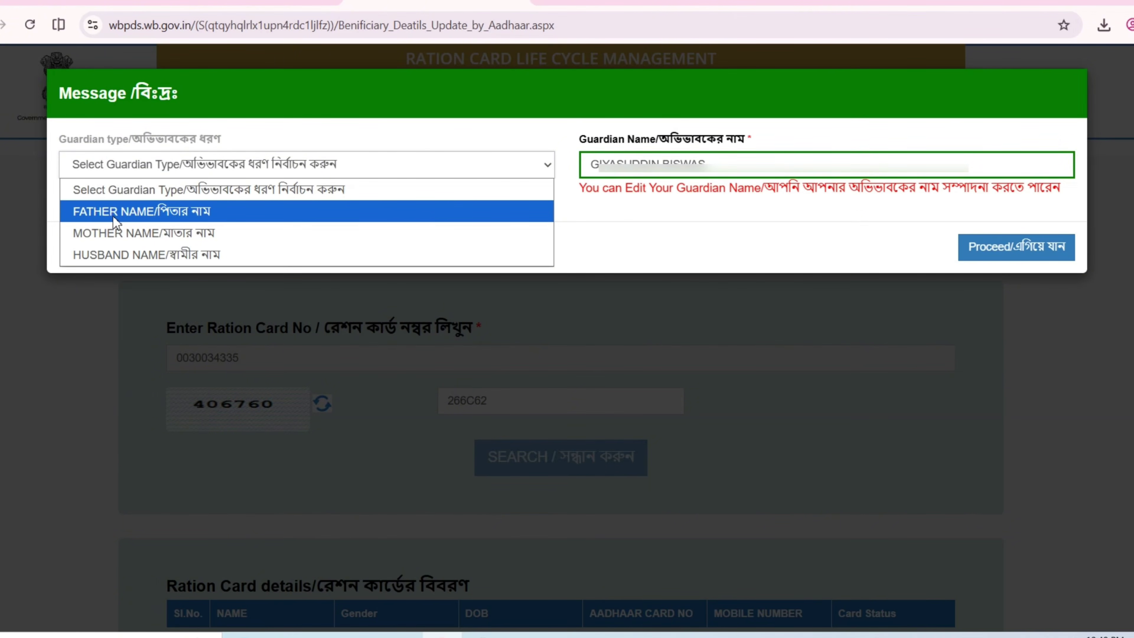
{"action": "left_click", "coordinate": [112, 216]}
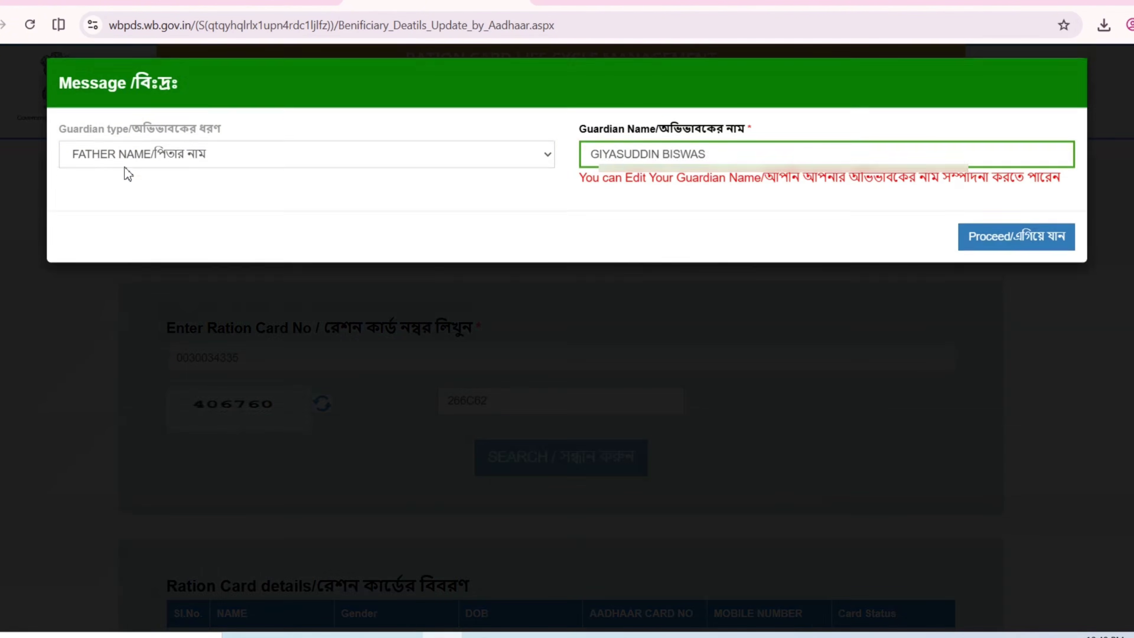
{"action": "left_click", "coordinate": [125, 166]}
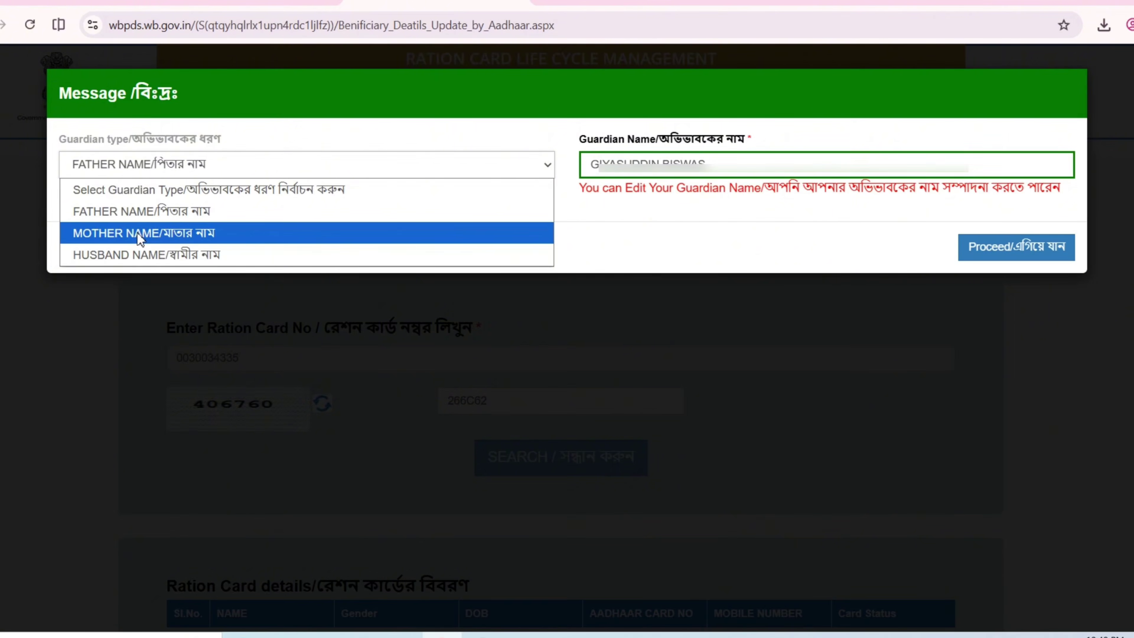
{"action": "left_click", "coordinate": [137, 210]}
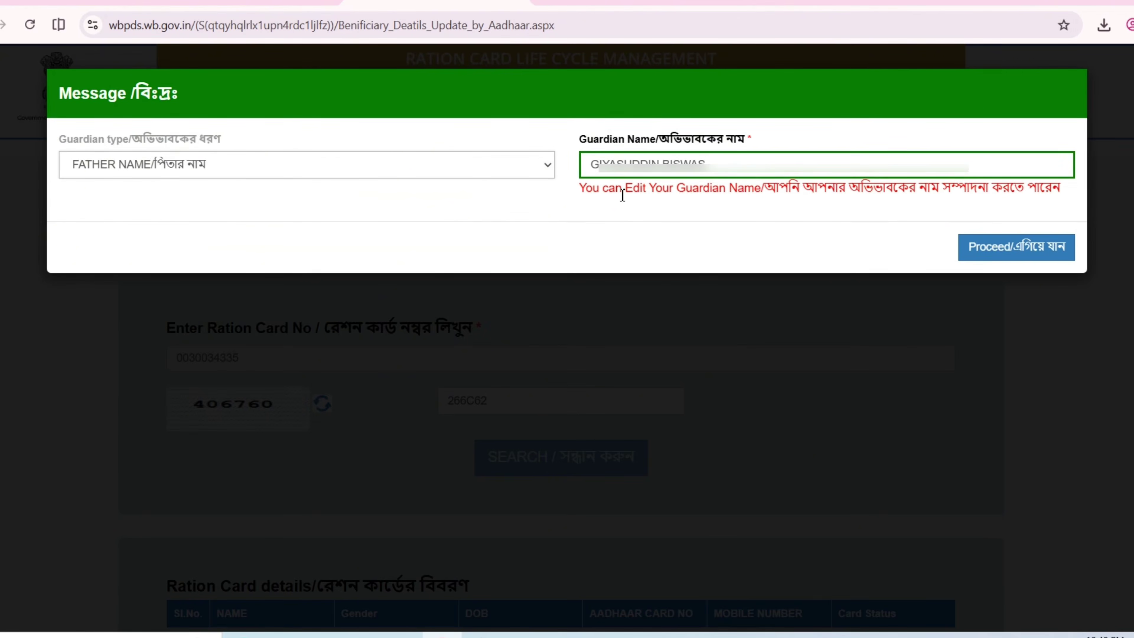
Retype the guardian's full name and add the missing letter S to fix its spelling
{"action": "left_click_drag", "start_coordinate": [708, 164], "coordinate": [582, 172]}
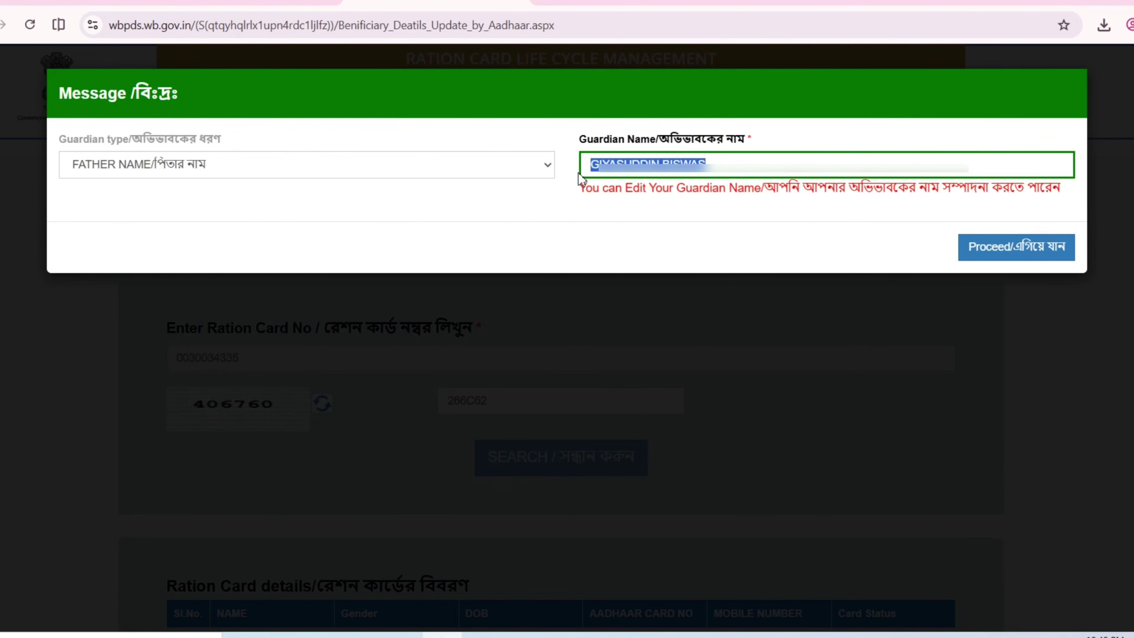
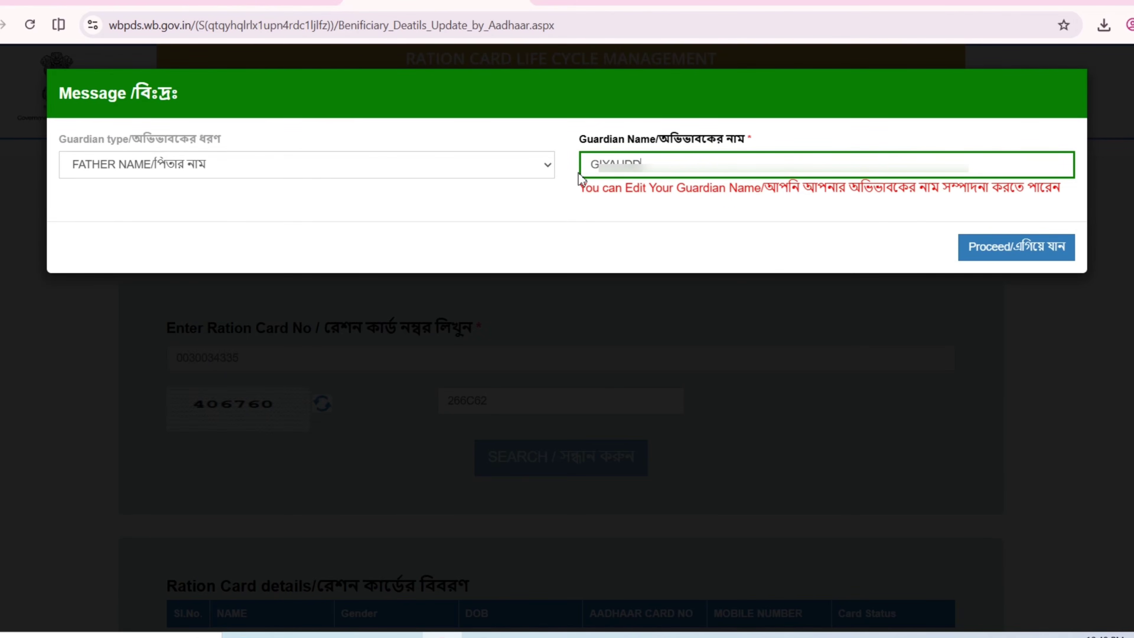
{"action": "left_click", "coordinate": [617, 164]}
{"action": "type", "text": "S"}
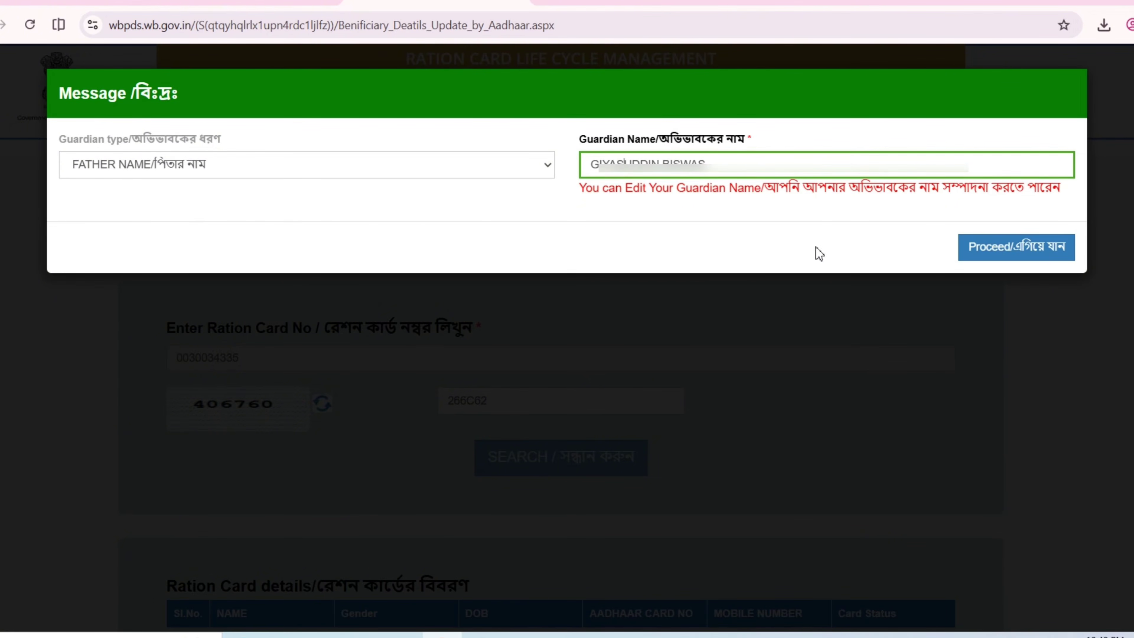
Proceed from the guardian dialog and review the new Name, DOB and Father Name in the confirmation
{"action": "left_click", "coordinate": [982, 253]}
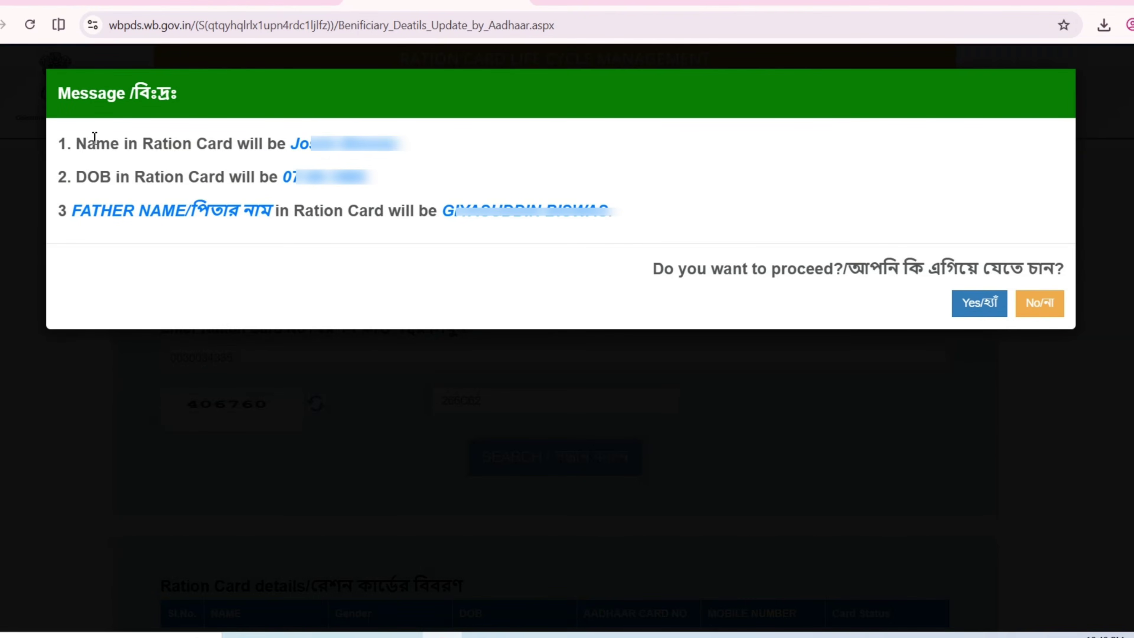
{"action": "left_click_drag", "start_coordinate": [76, 144], "coordinate": [316, 147]}
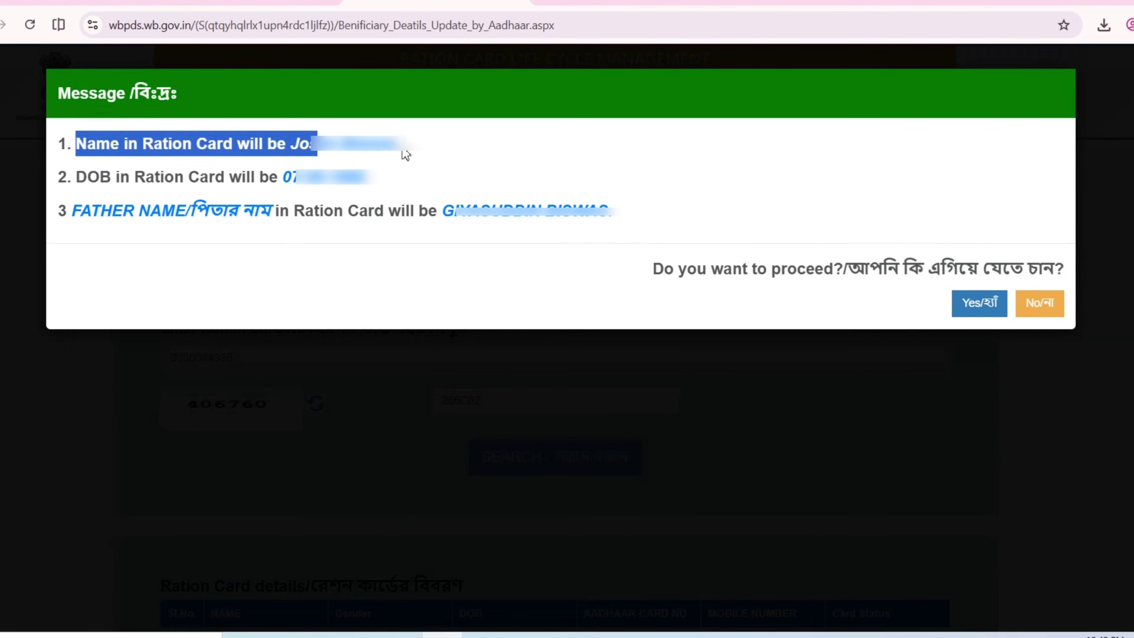
{"action": "left_click_drag", "start_coordinate": [408, 143], "coordinate": [375, 193]}
{"action": "left_click", "coordinate": [374, 192]}
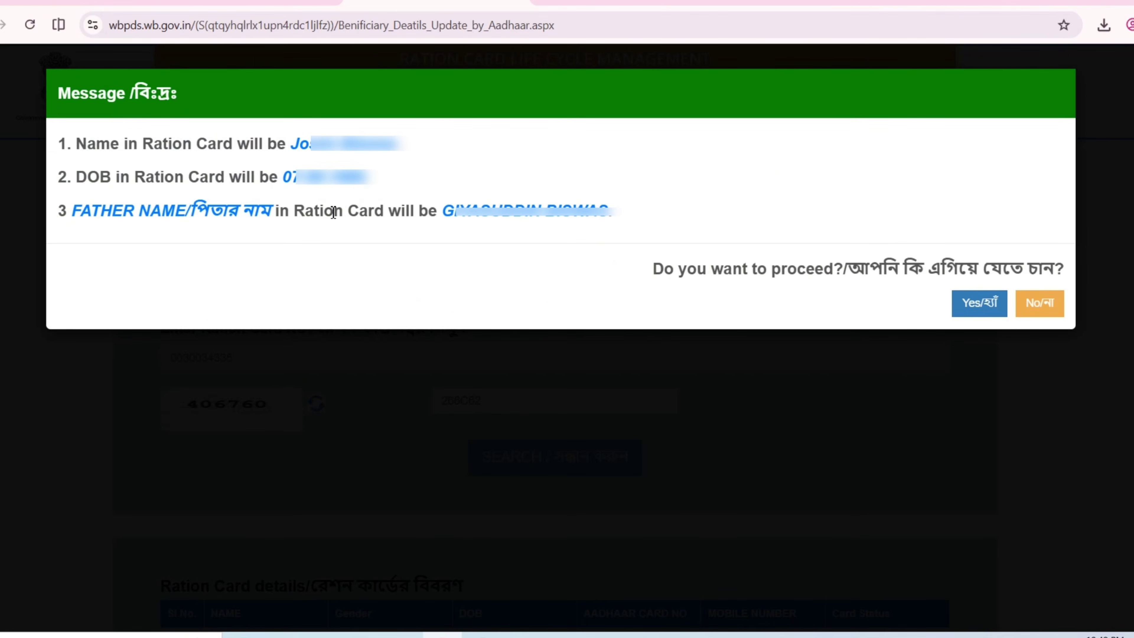
{"action": "left_click_drag", "start_coordinate": [57, 211], "coordinate": [279, 228]}
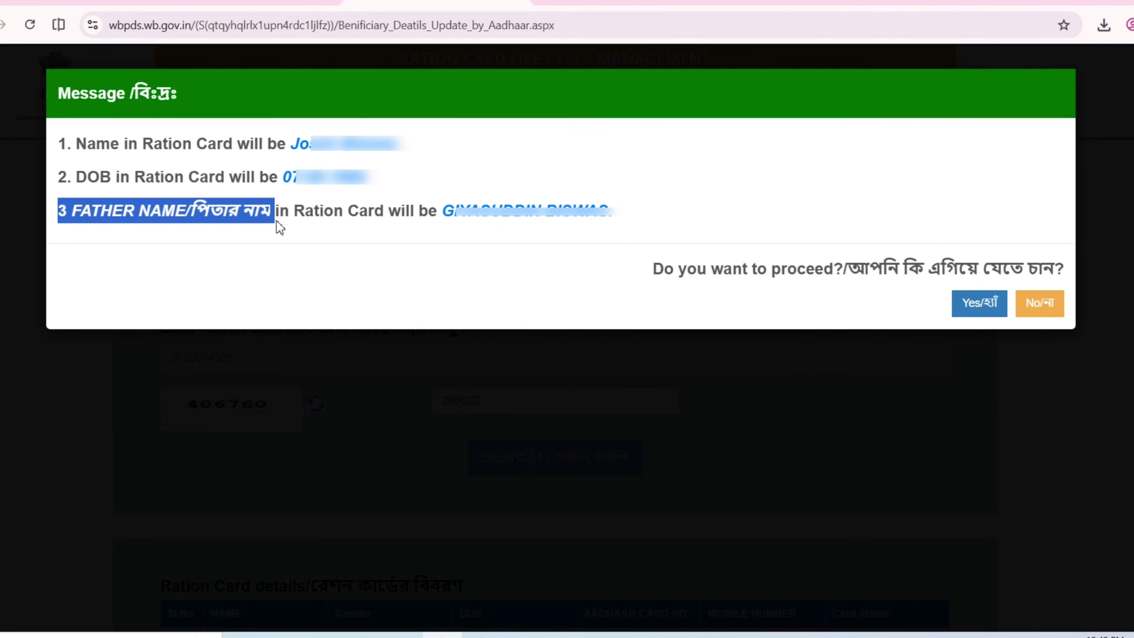
{"action": "left_click", "coordinate": [69, 209]}
{"action": "left_click_drag", "start_coordinate": [69, 209], "coordinate": [263, 215]}
{"action": "left_click", "coordinate": [152, 206]}
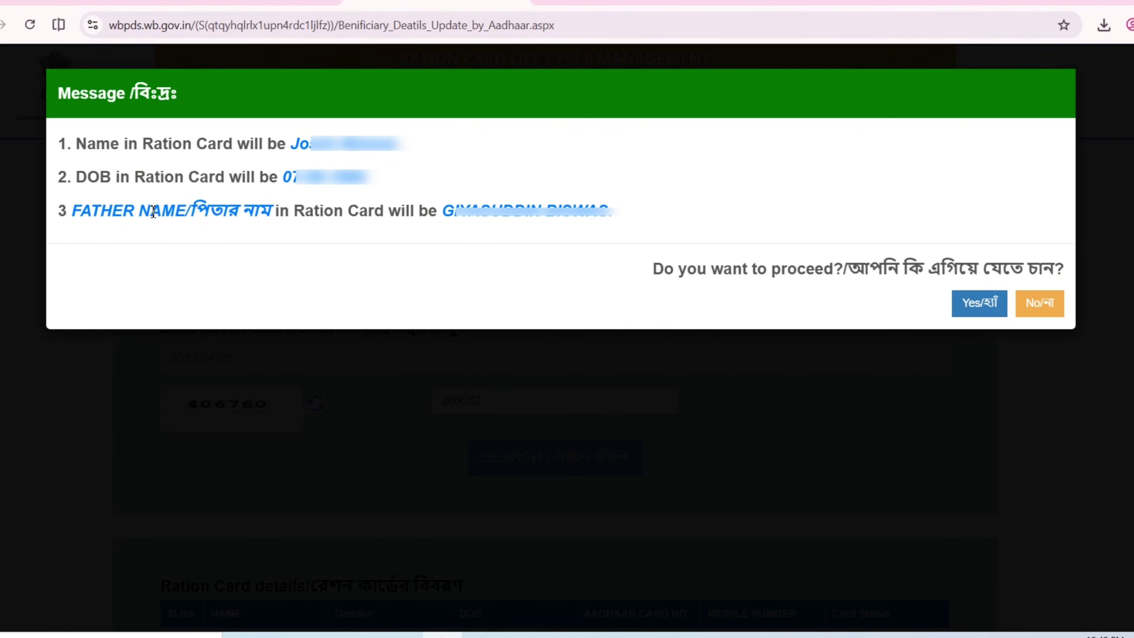
{"action": "left_click_drag", "start_coordinate": [138, 210], "coordinate": [625, 218]}
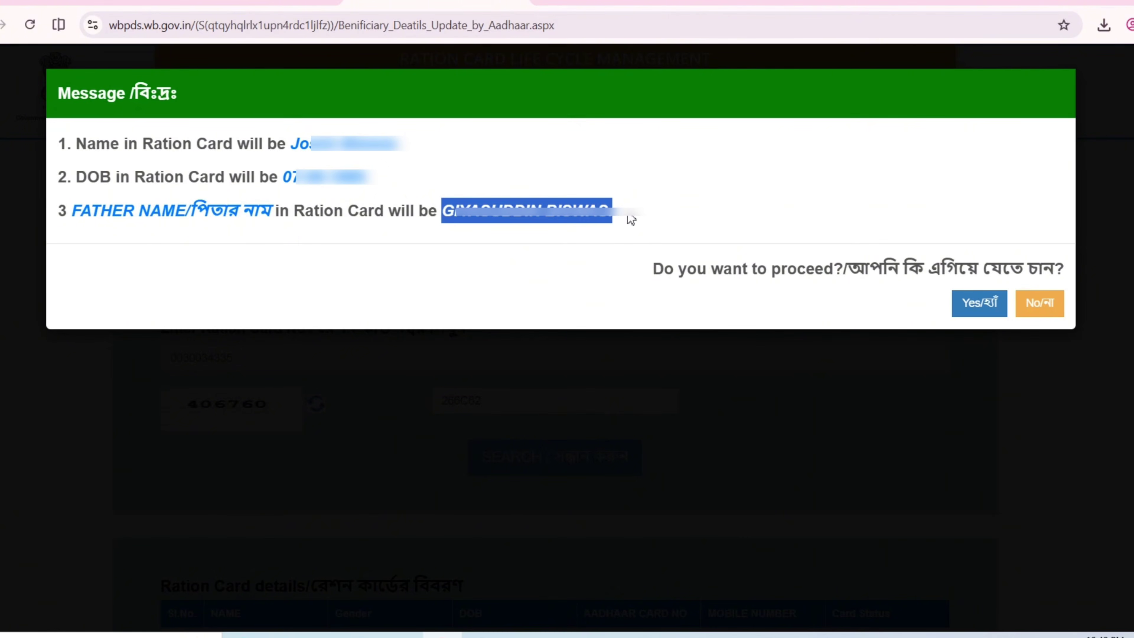
{"action": "left_click", "coordinate": [280, 192]}
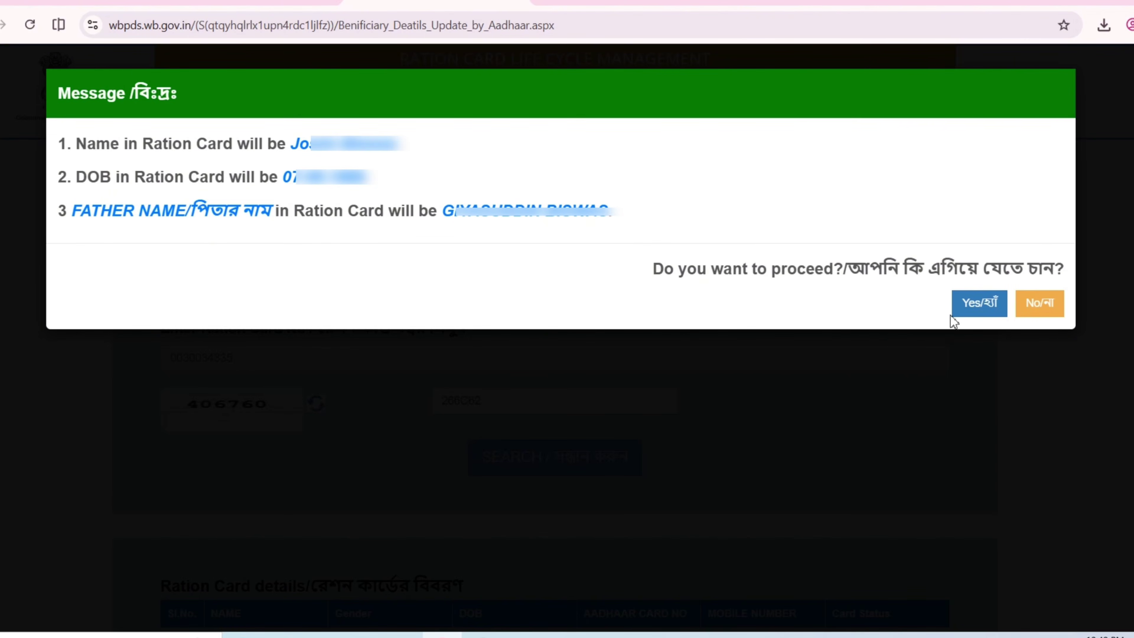
{"action": "left_click_drag", "start_coordinate": [653, 281], "coordinate": [805, 291]}
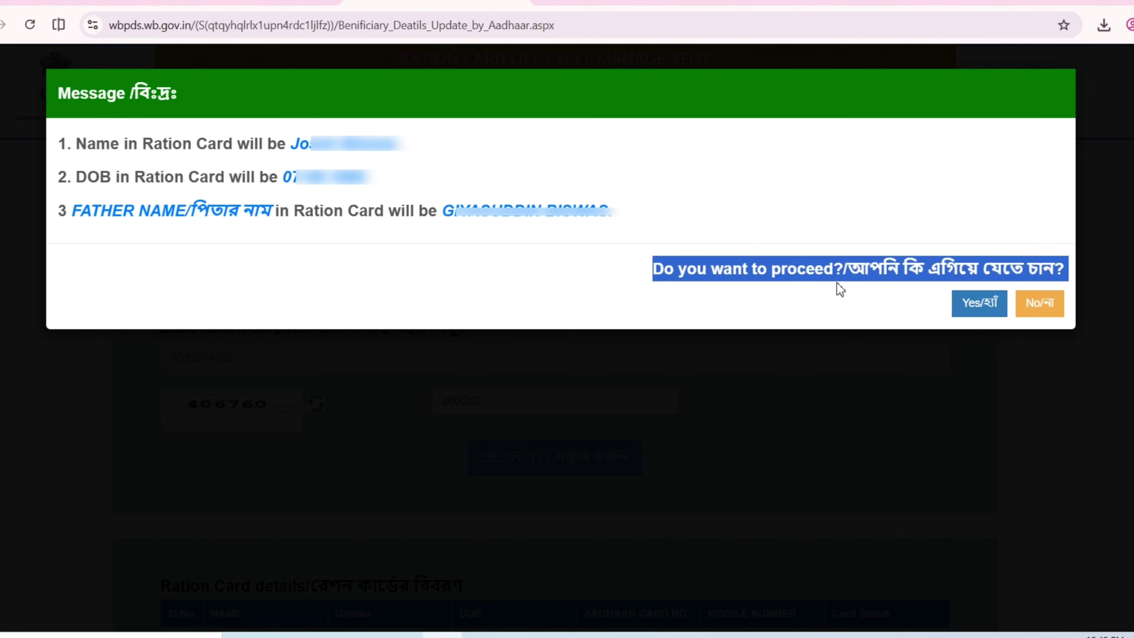
Accept the Aadhaar-based corrections and dismiss the successful update message
{"action": "left_click", "coordinate": [980, 307]}
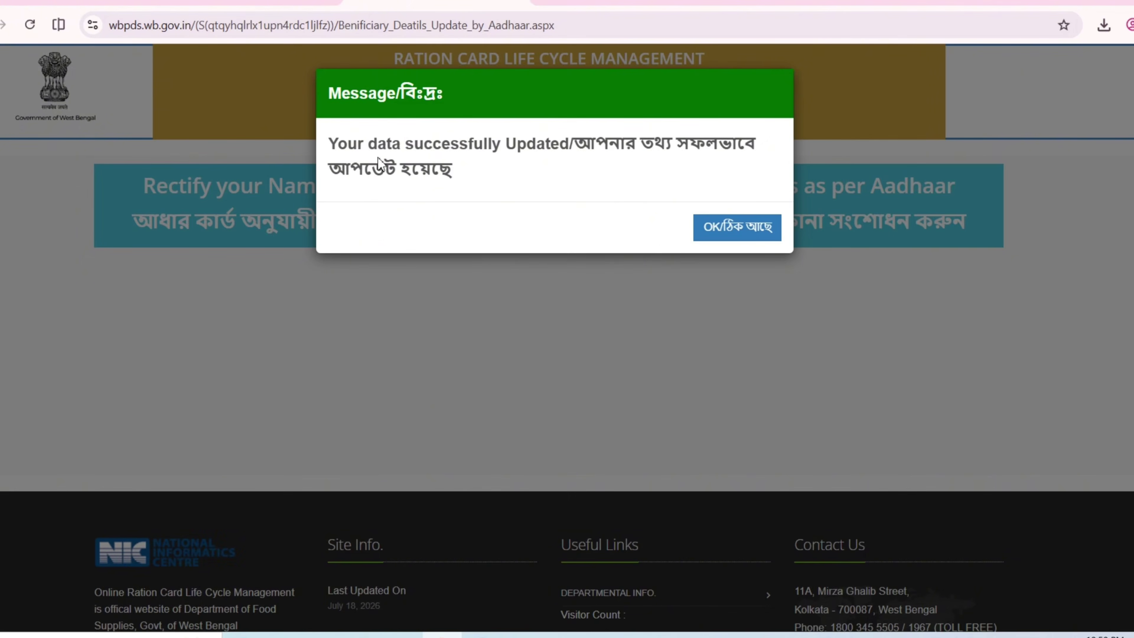
{"action": "left_click", "coordinate": [712, 234]}
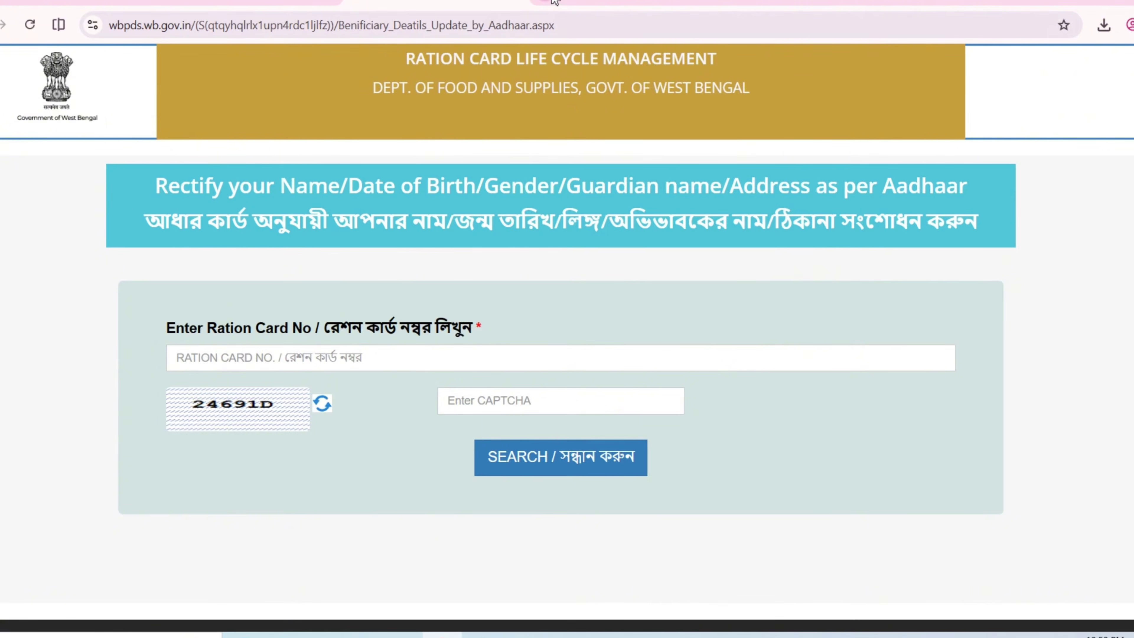
In a new tab, search Google for 'ration card download'
{"action": "key", "text": "ctrl+t"}
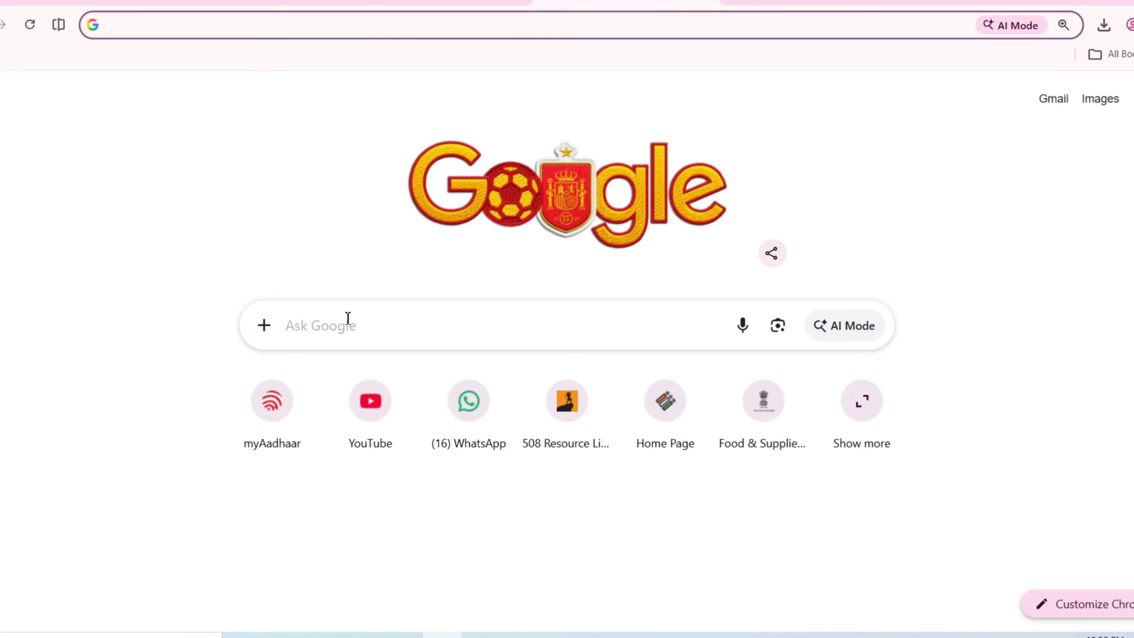
{"action": "left_click", "coordinate": [347, 315]}
{"action": "type", "text": "RA"}
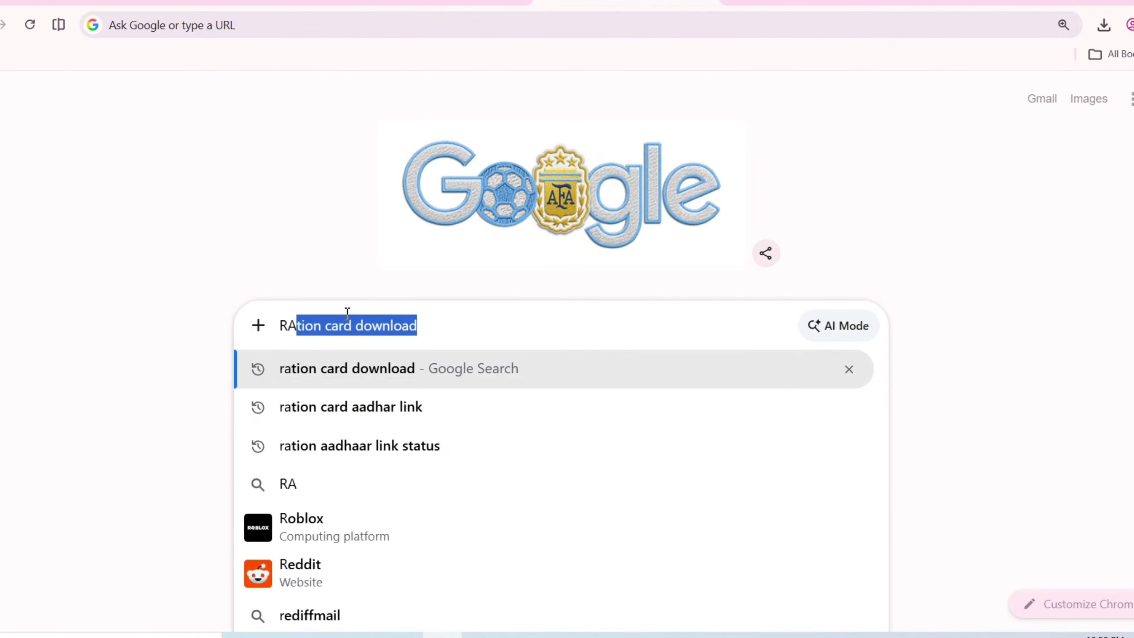
{"action": "type", "text": "TION"}
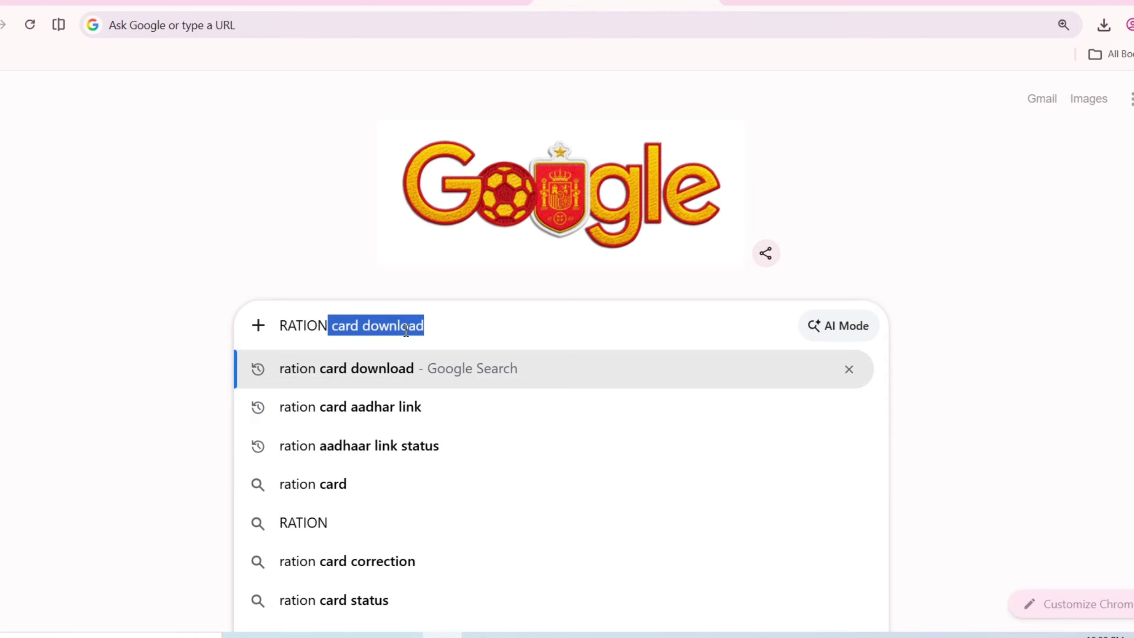
{"action": "left_click", "coordinate": [384, 384]}
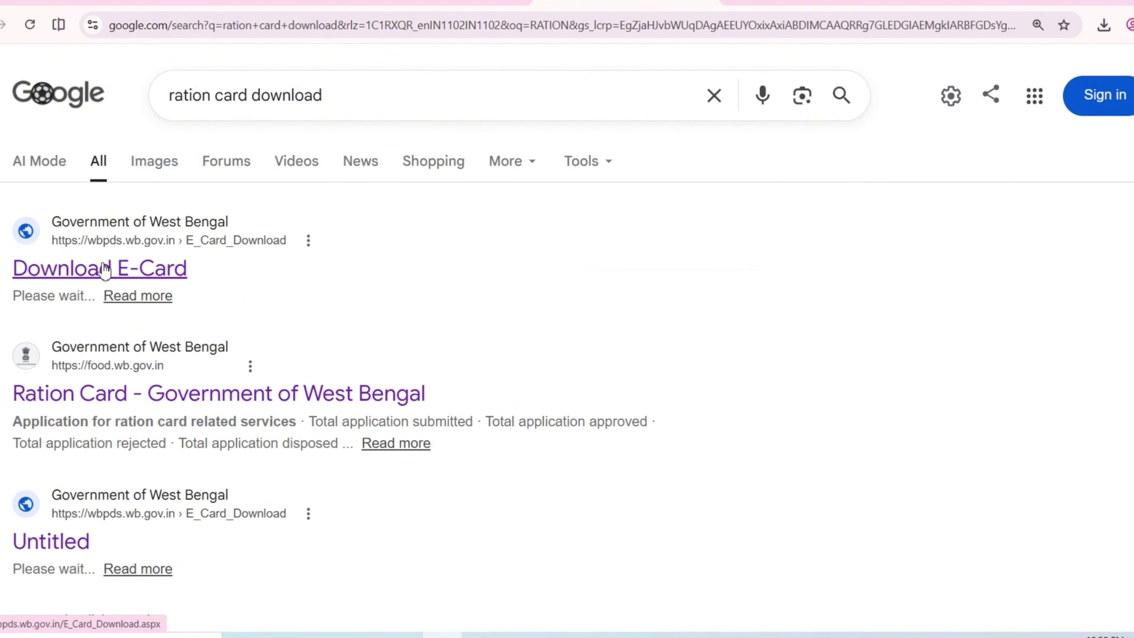
Open the Download E-Card form and enter the ration card number
{"action": "left_click", "coordinate": [67, 269]}
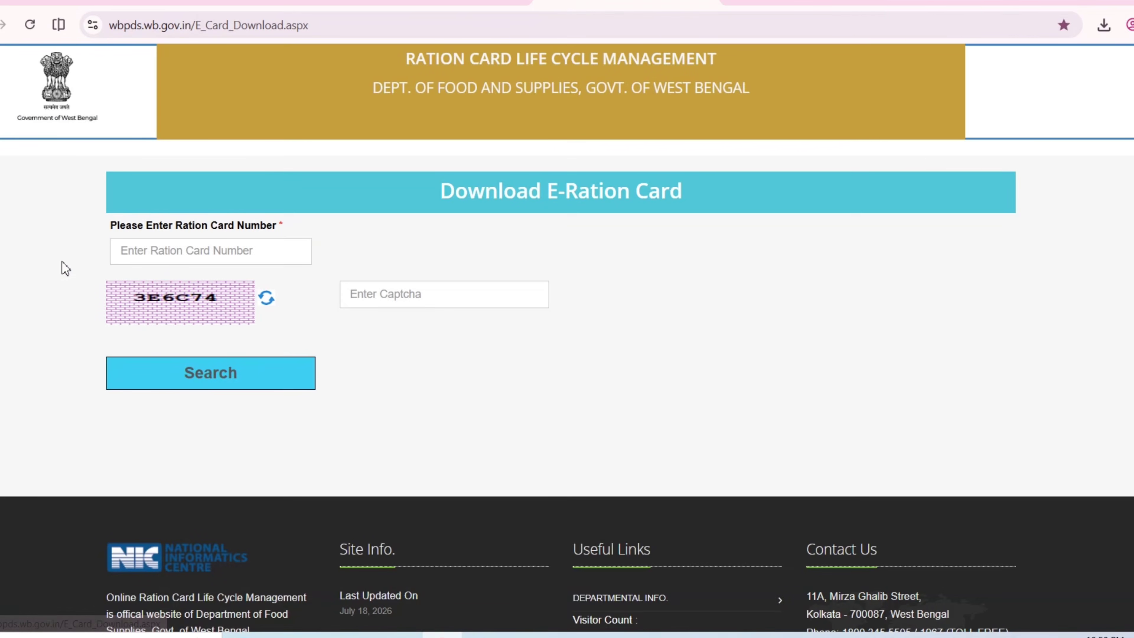
{"action": "left_click", "coordinate": [180, 244]}
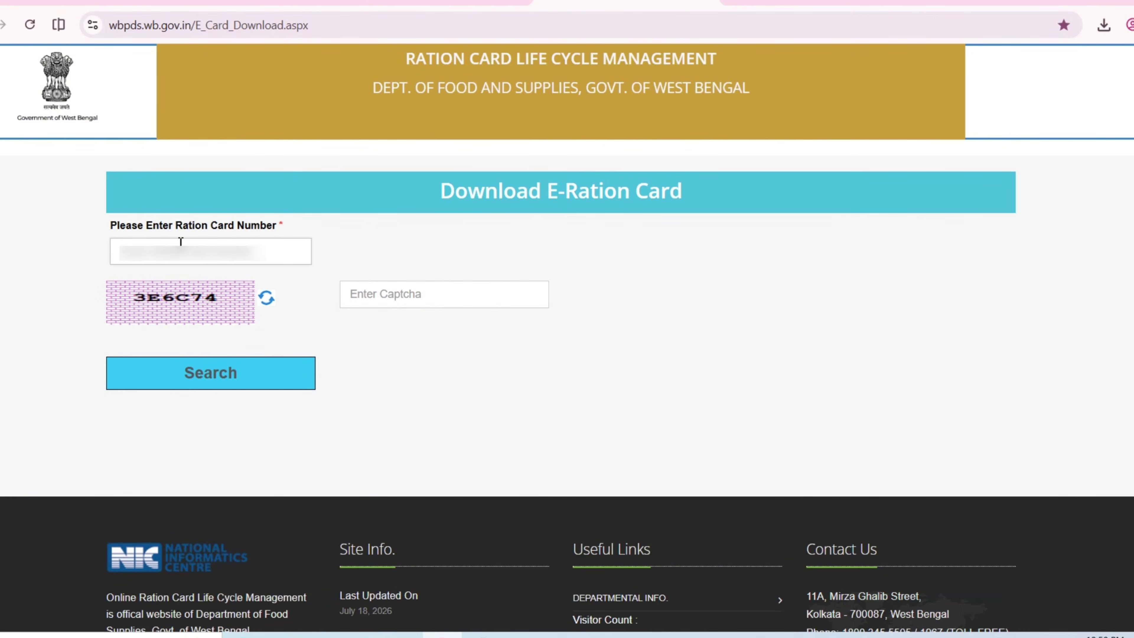
{"action": "key", "text": "ctrl+v"}
{"action": "left_click_drag", "start_coordinate": [194, 252], "coordinate": [1, 237]}
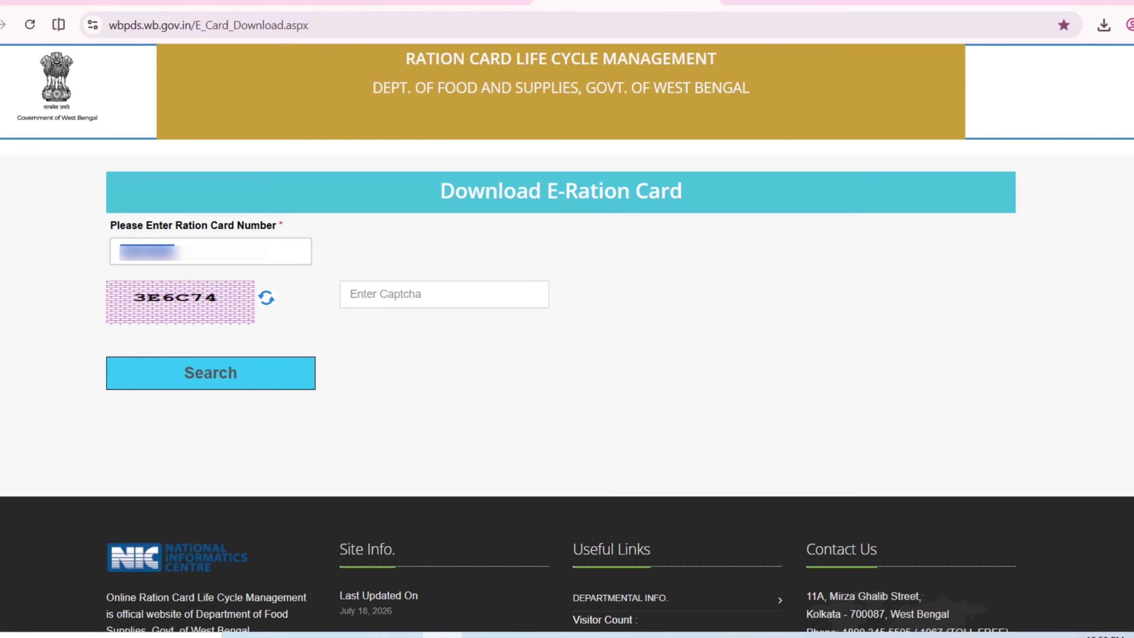
{"action": "key", "text": "BackSpace"}
{"action": "type", "text": "..."}
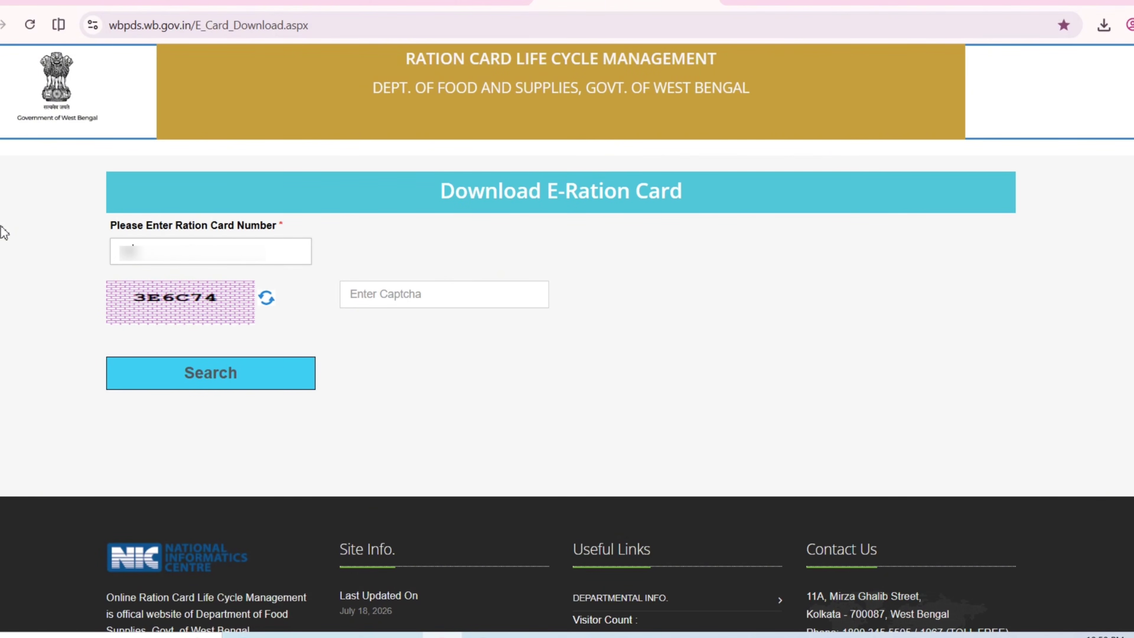
Enter captcha 3E6C74 and search for the ration card
{"action": "left_click", "coordinate": [363, 293]}
{"action": "type", "text": "3E"}
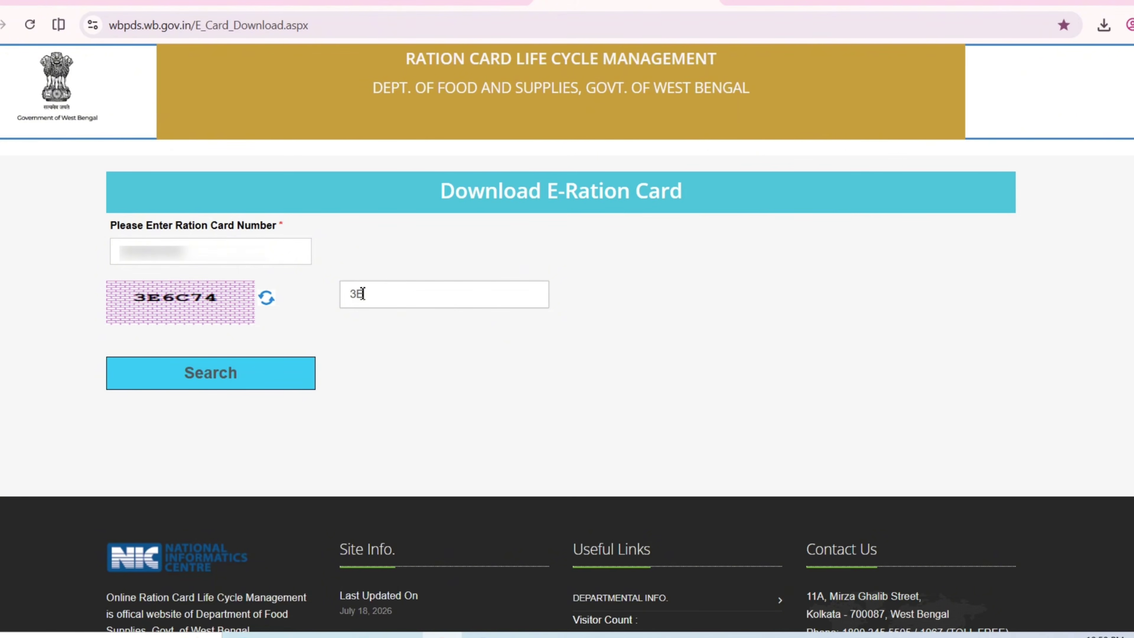
{"action": "type", "text": "6C74"}
{"action": "left_click", "coordinate": [206, 375]}
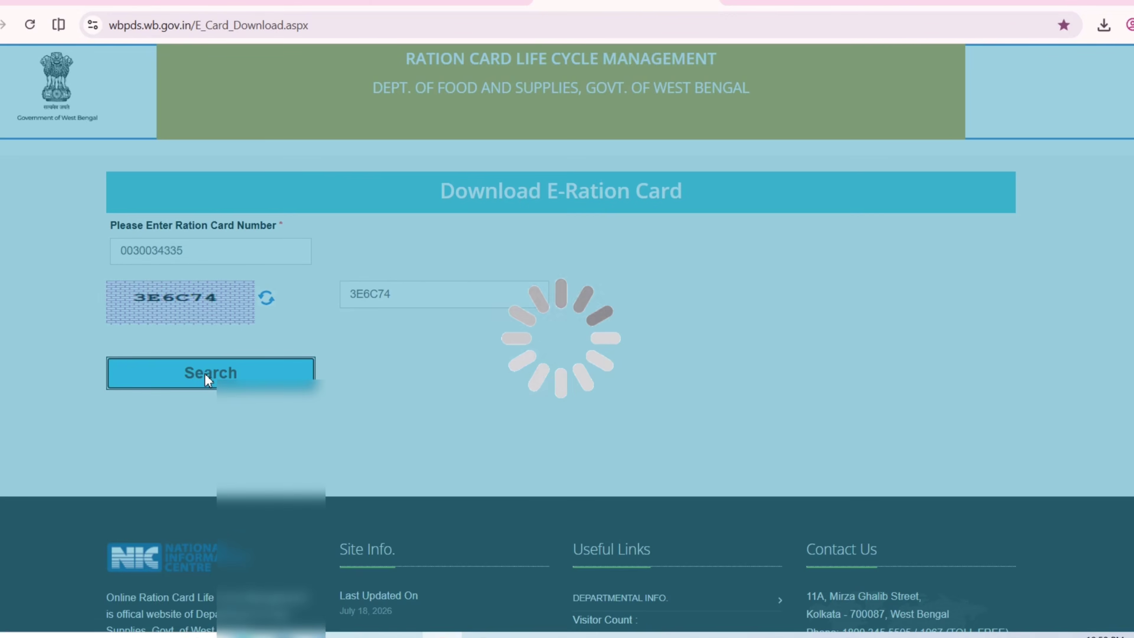
{"action": "scroll", "coordinate": [446, 368], "scroll_direction": "down", "scroll_amount": 3}
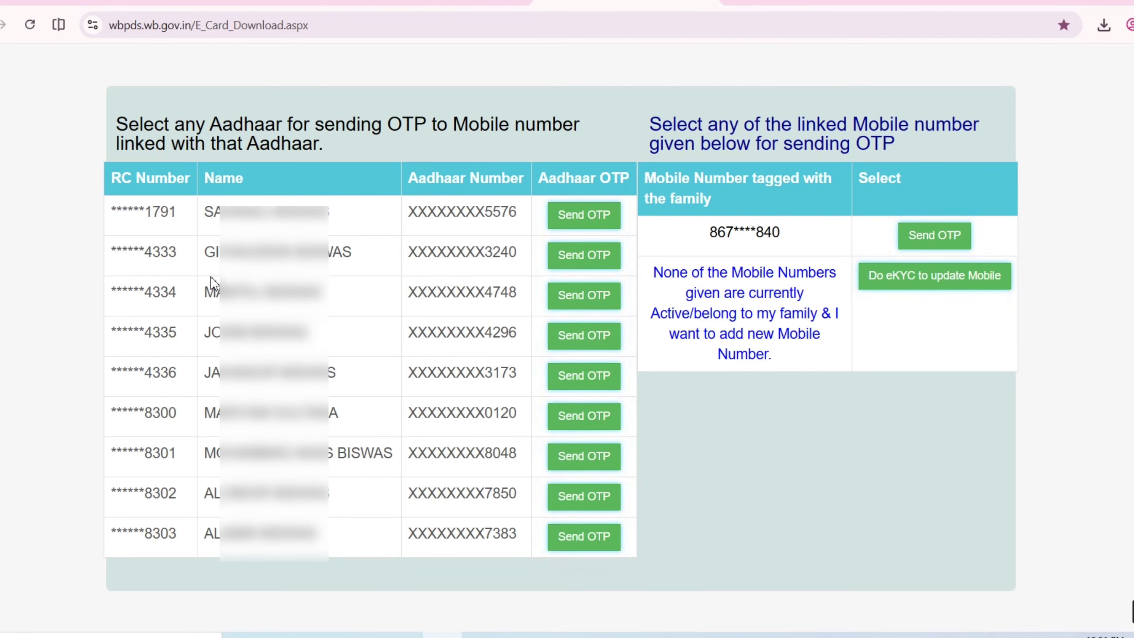
Review the family members' names and Aadhaar numbers in the OTP table
{"action": "left_click_drag", "start_coordinate": [217, 215], "coordinate": [303, 550]}
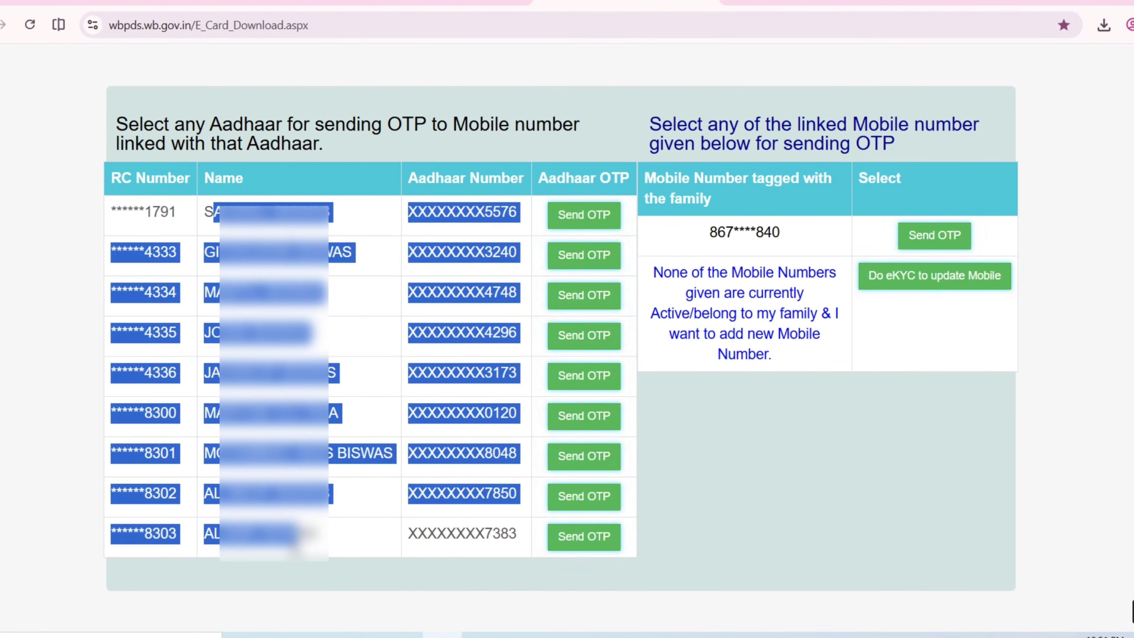
{"action": "left_click", "coordinate": [297, 543]}
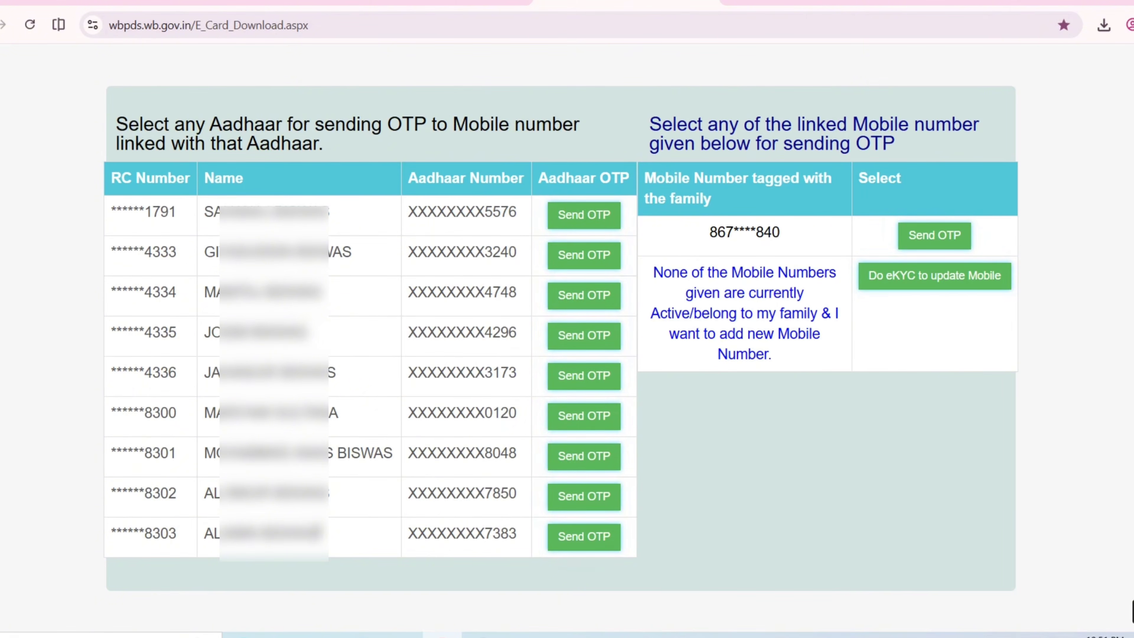
{"action": "left_click_drag", "start_coordinate": [210, 216], "coordinate": [481, 534]}
{"action": "left_click", "coordinate": [742, 496]}
{"action": "left_click_drag", "start_coordinate": [207, 214], "coordinate": [365, 549]}
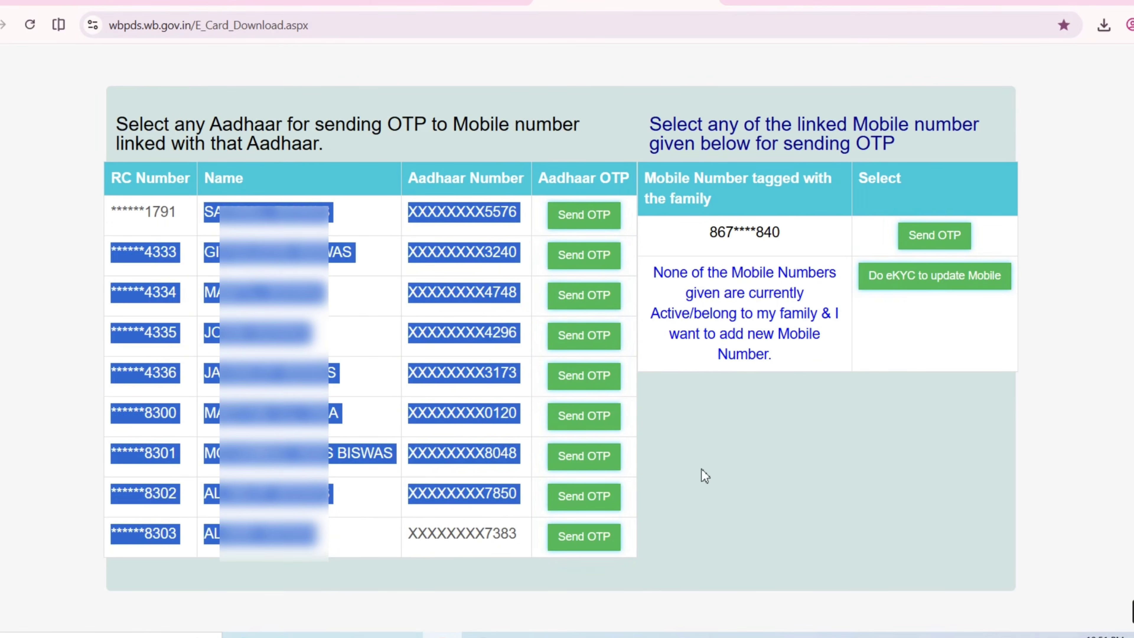
{"action": "left_click", "coordinate": [688, 480]}
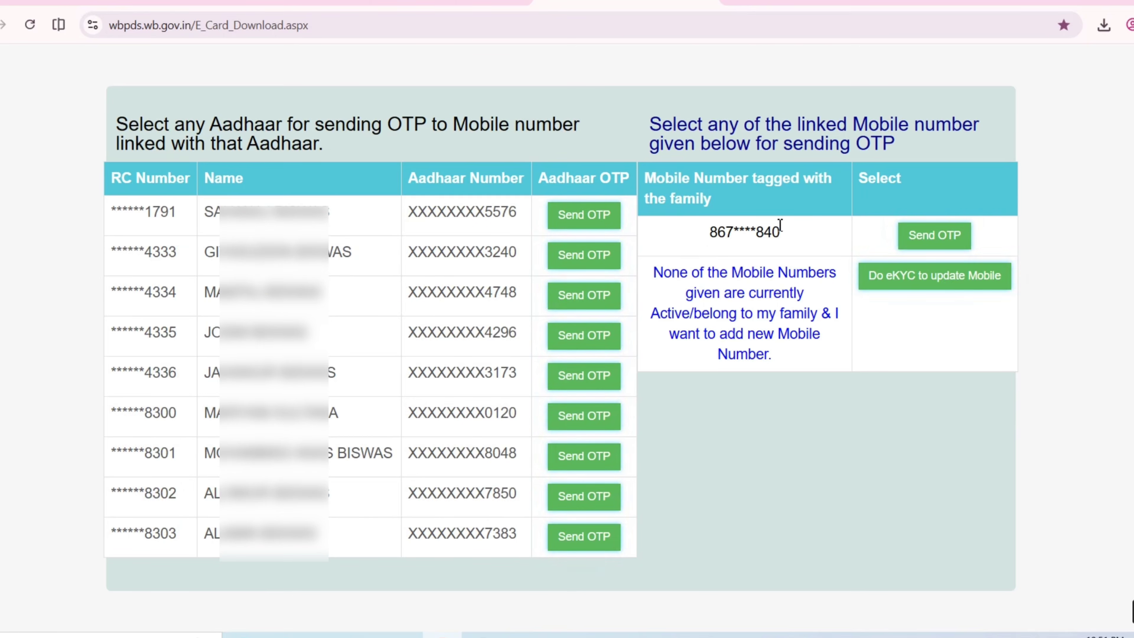
Check the family's linked mobile number, then recheck the Aadhaar table rows
{"action": "left_click_drag", "start_coordinate": [705, 233], "coordinate": [790, 246]}
{"action": "left_click", "coordinate": [808, 388]}
{"action": "left_click_drag", "start_coordinate": [719, 233], "coordinate": [782, 239]}
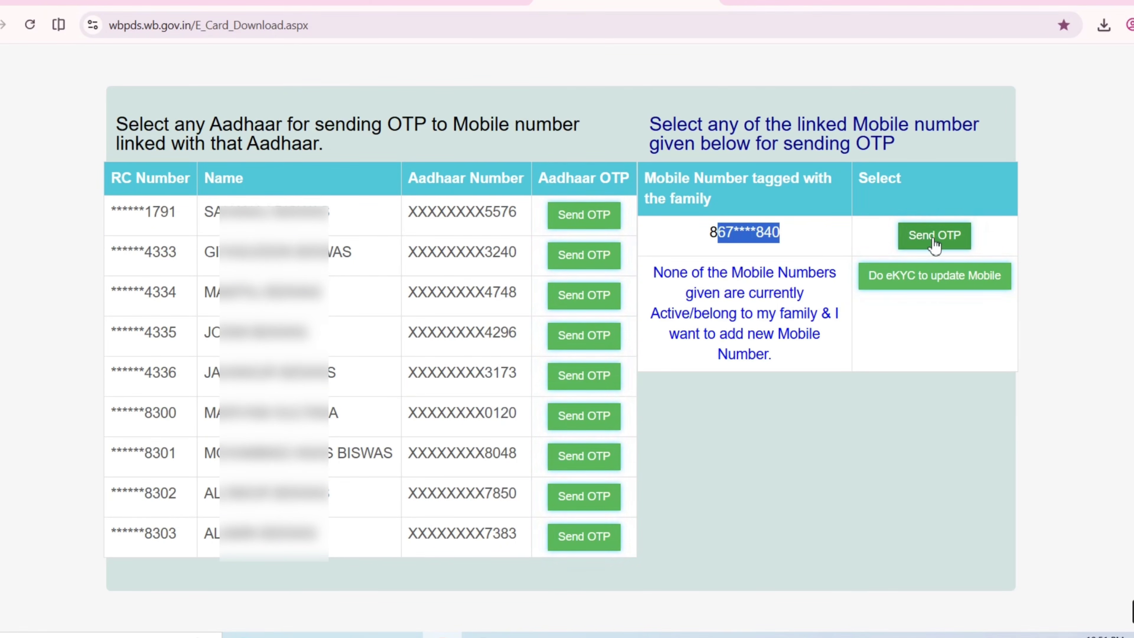
{"action": "left_click", "coordinate": [783, 251]}
{"action": "left_click_drag", "start_coordinate": [758, 234], "coordinate": [791, 237]}
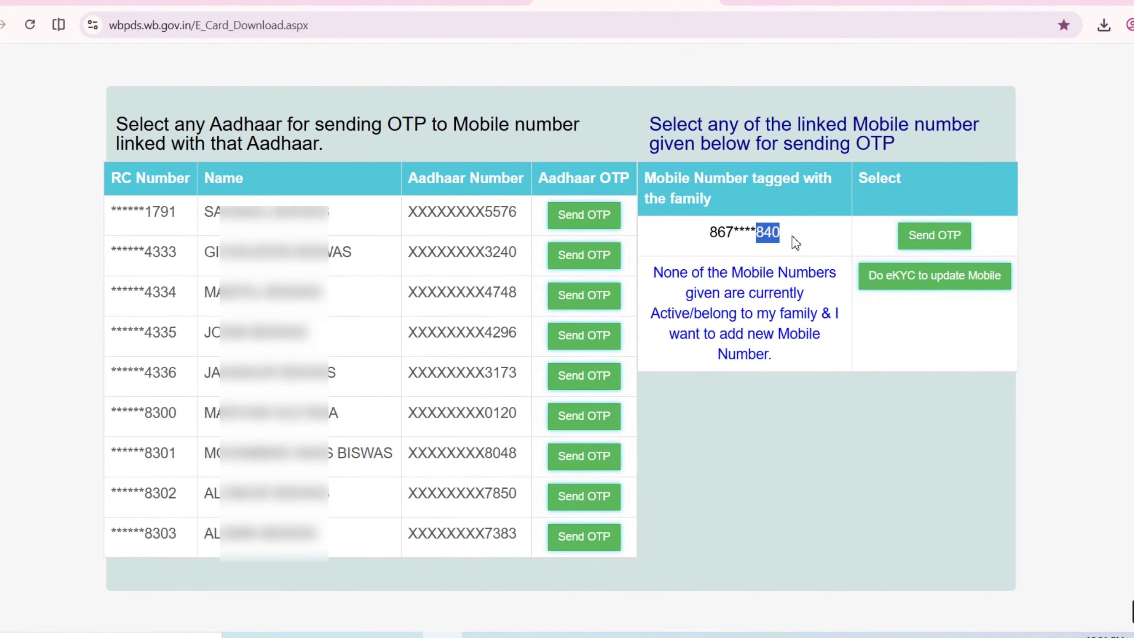
{"action": "left_click", "coordinate": [792, 238]}
{"action": "left_click_drag", "start_coordinate": [215, 210], "coordinate": [360, 536]}
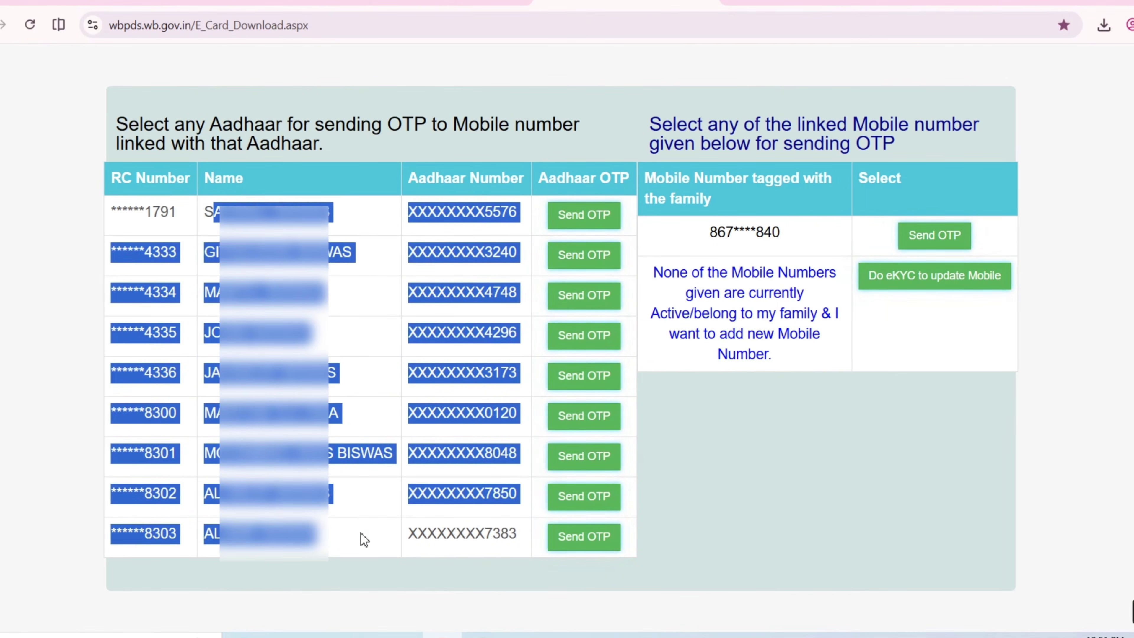
{"action": "left_click", "coordinate": [360, 537]}
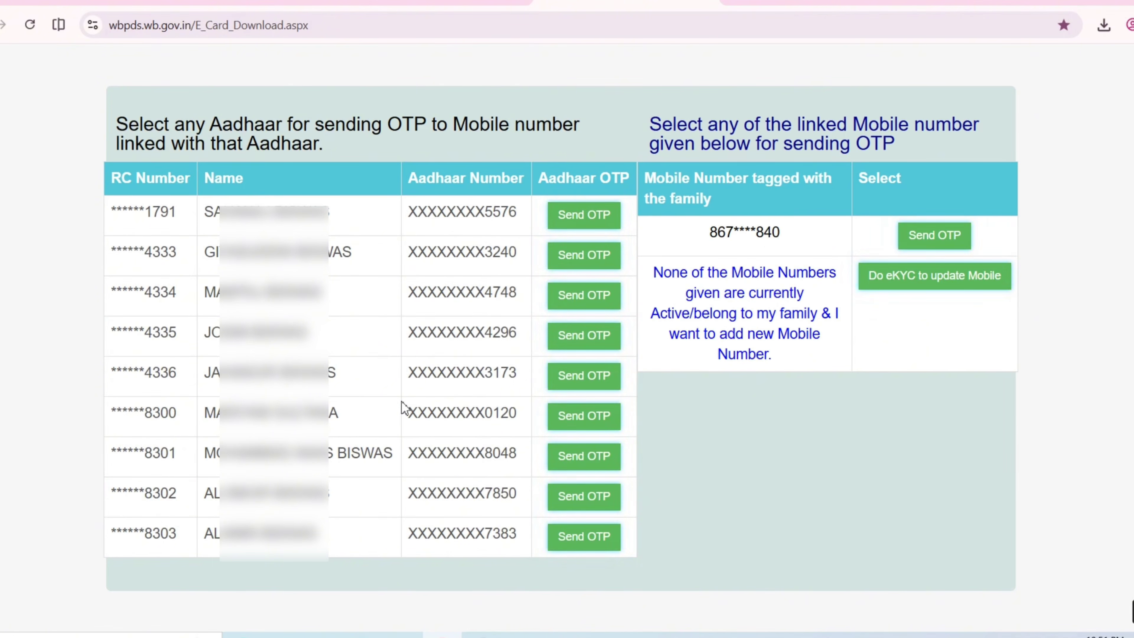
Verify with a member's Aadhaar OTP and confirm the family mobile number for update
{"action": "left_click", "coordinate": [580, 341]}
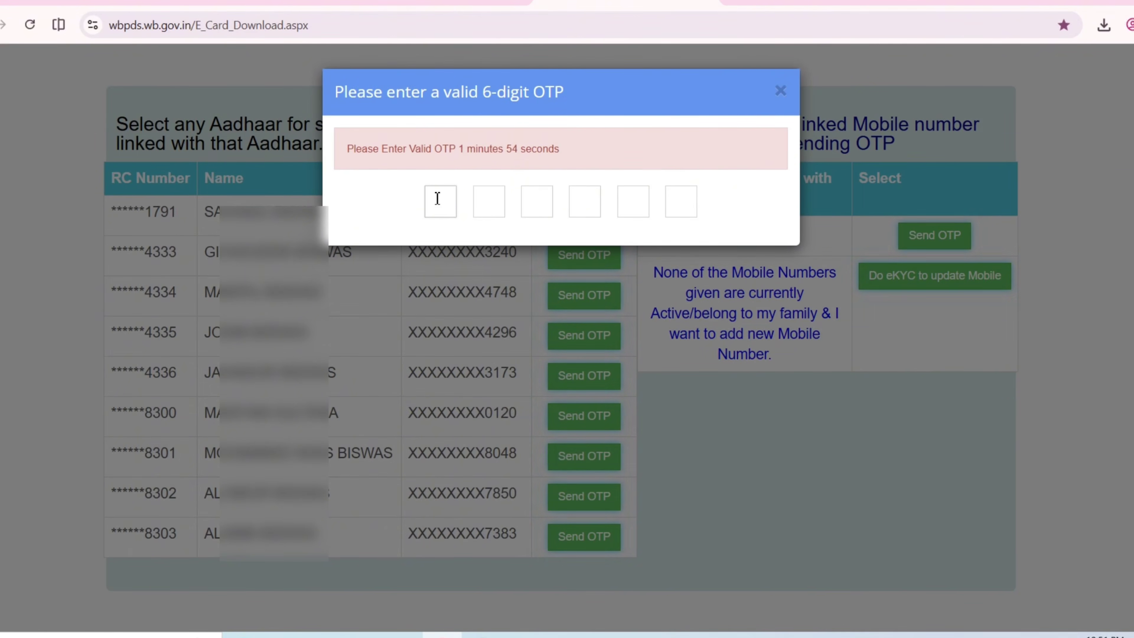
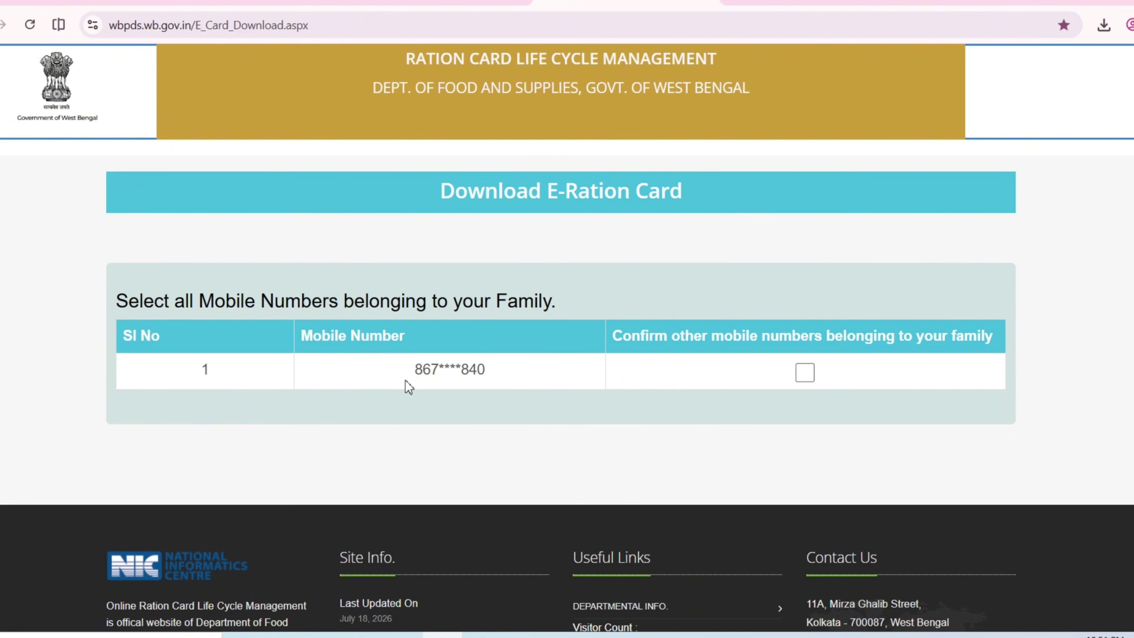
{"action": "left_click", "coordinate": [804, 373]}
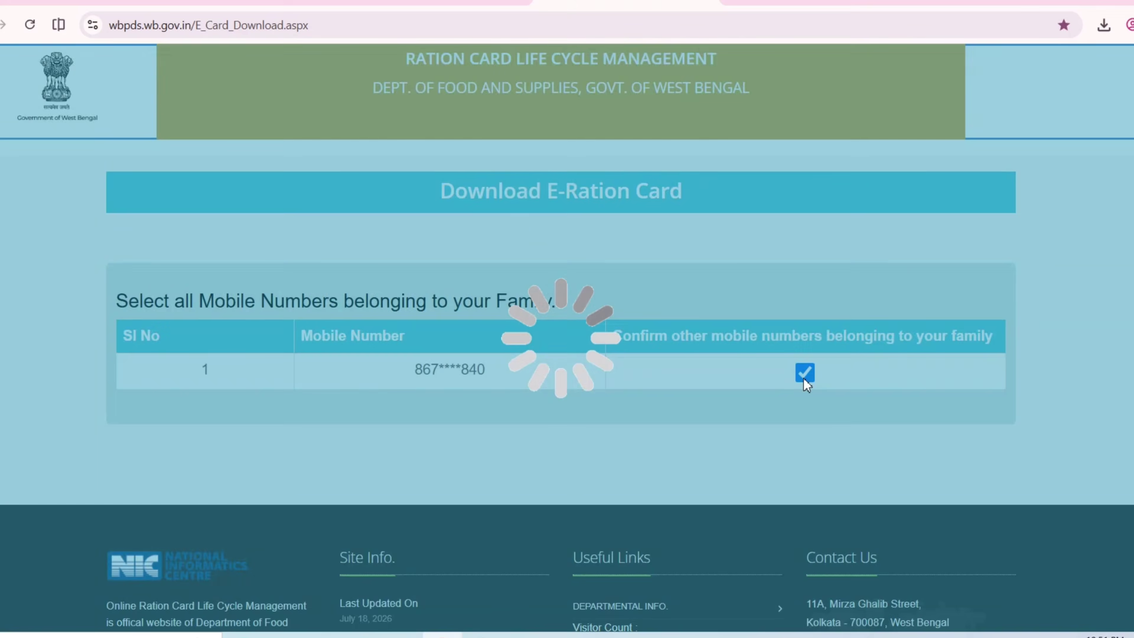
{"action": "left_click", "coordinate": [338, 441]}
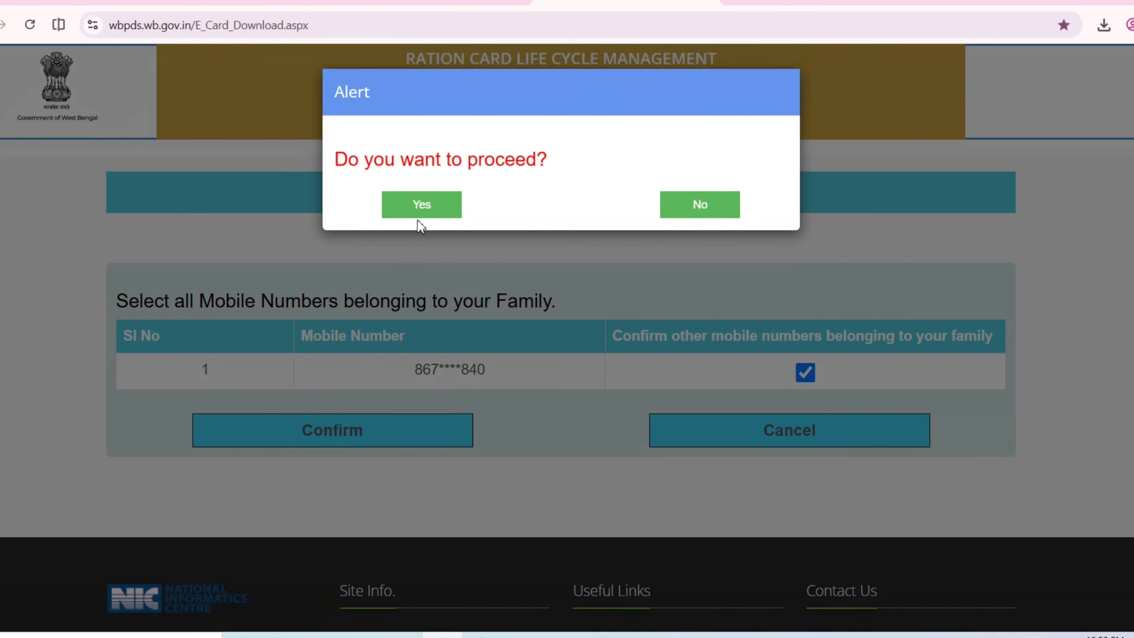
{"action": "left_click", "coordinate": [421, 206]}
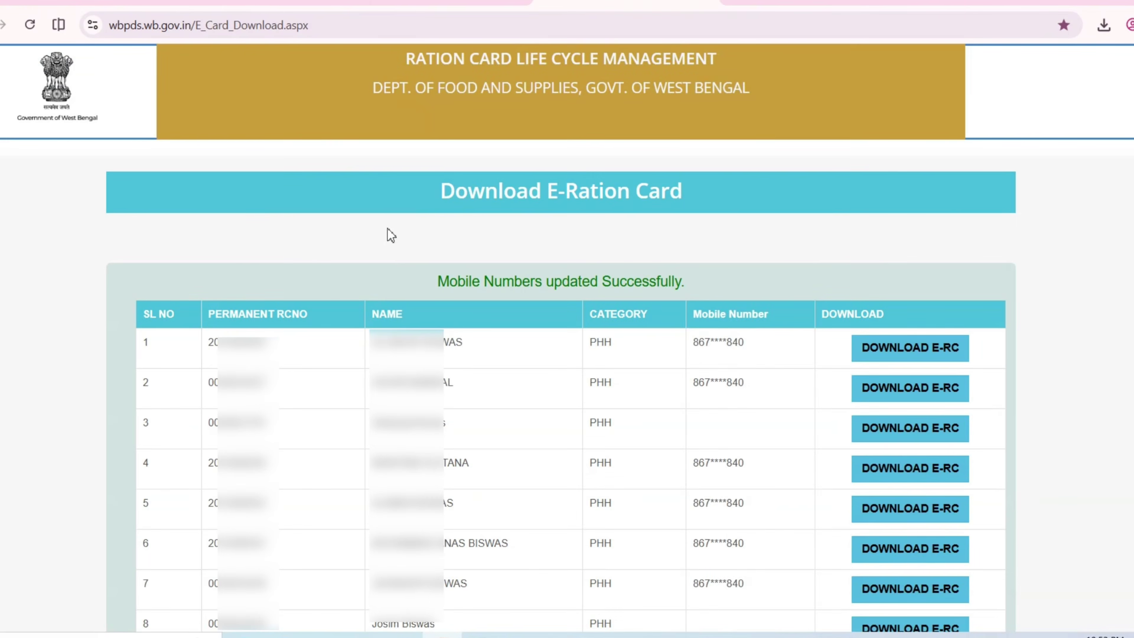
Download the eighth family member's e-Ration Card PDF and open the completed file
{"action": "scroll", "coordinate": [469, 298], "scroll_direction": "down", "scroll_amount": 4}
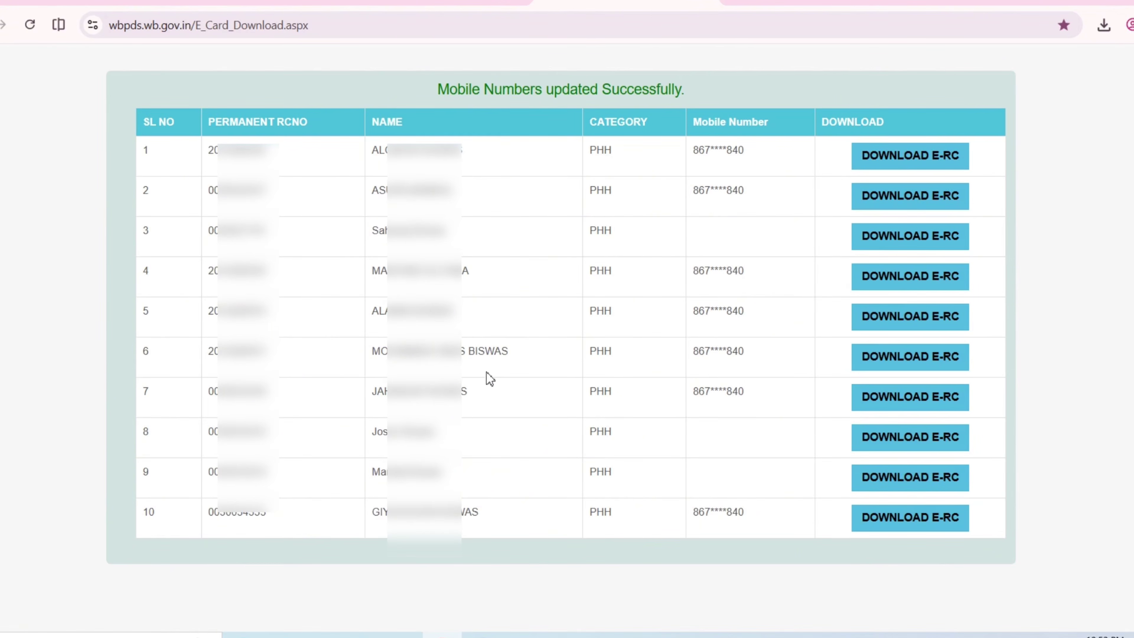
{"action": "left_click_drag", "start_coordinate": [180, 435], "coordinate": [892, 443]}
{"action": "left_click", "coordinate": [891, 442]}
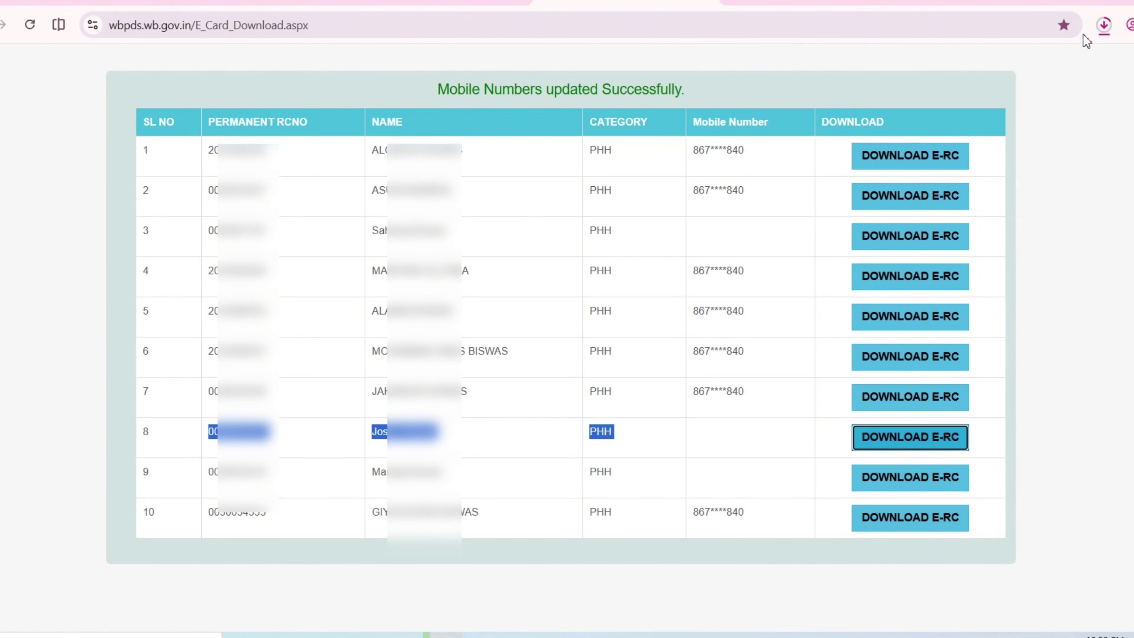
{"action": "left_click", "coordinate": [1104, 24]}
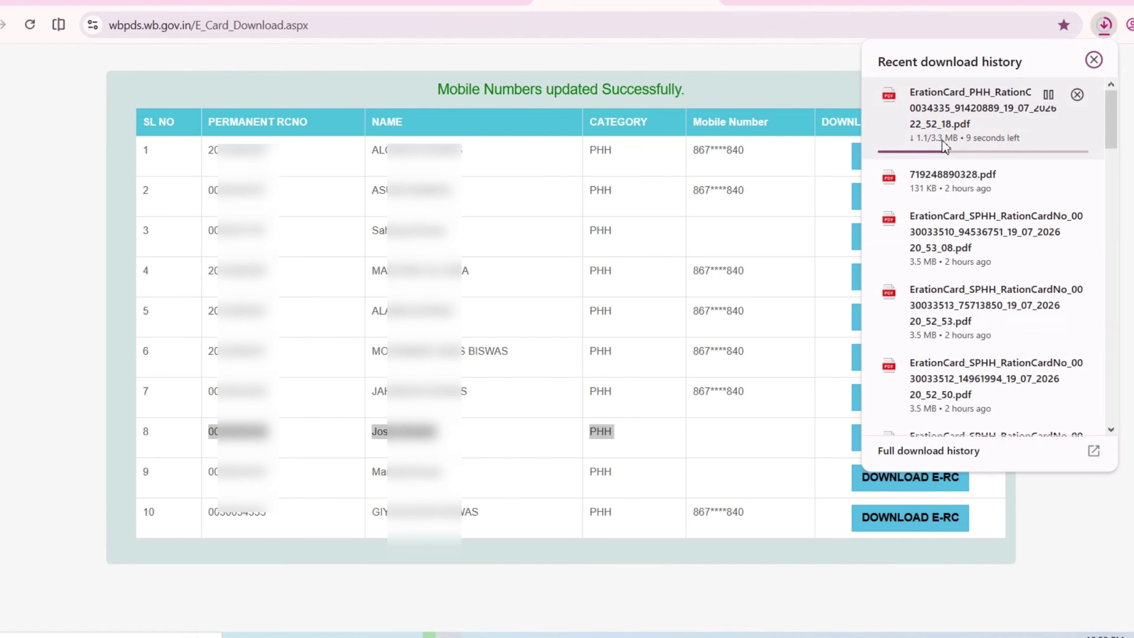
{"action": "left_click", "coordinate": [776, 101]}
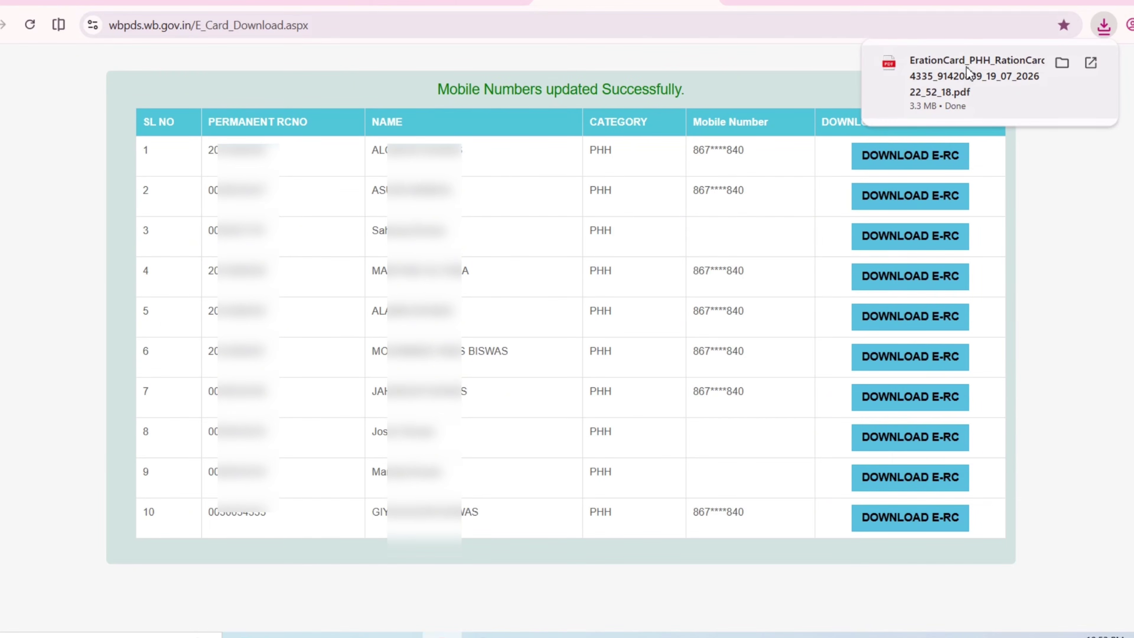
{"action": "left_click", "coordinate": [965, 65]}
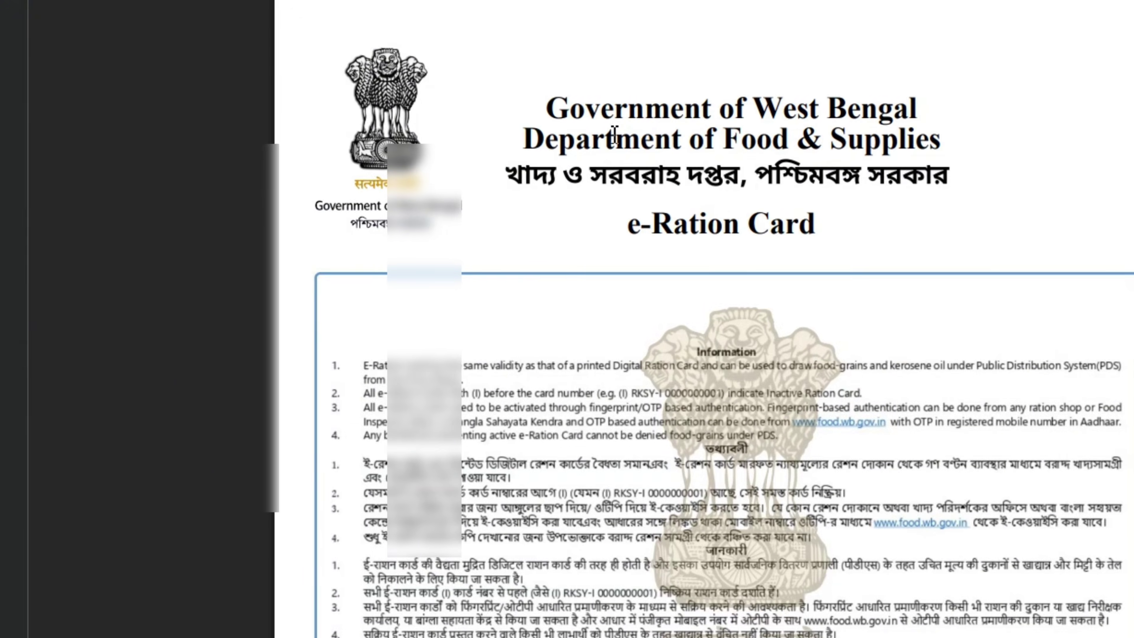
Zoom the e-Ration Card to 150% and scroll to the Digital Ration Card section
{"action": "left_click", "coordinate": [541, 7]}
{"action": "left_click", "coordinate": [542, 7]}
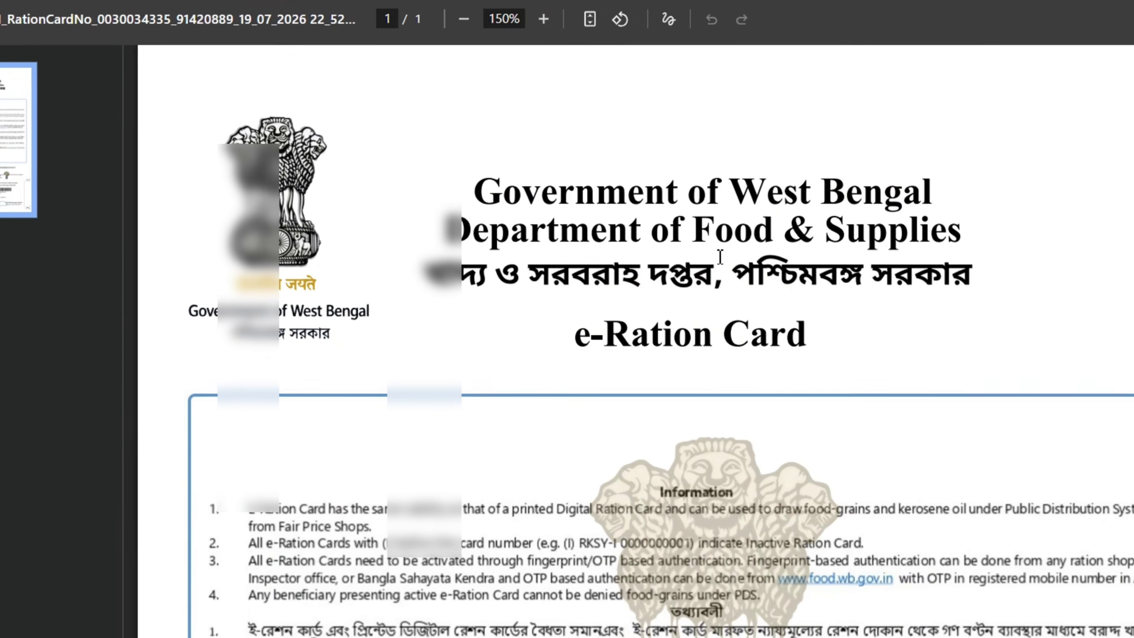
{"action": "scroll", "coordinate": [714, 259], "scroll_direction": "down", "scroll_amount": 8}
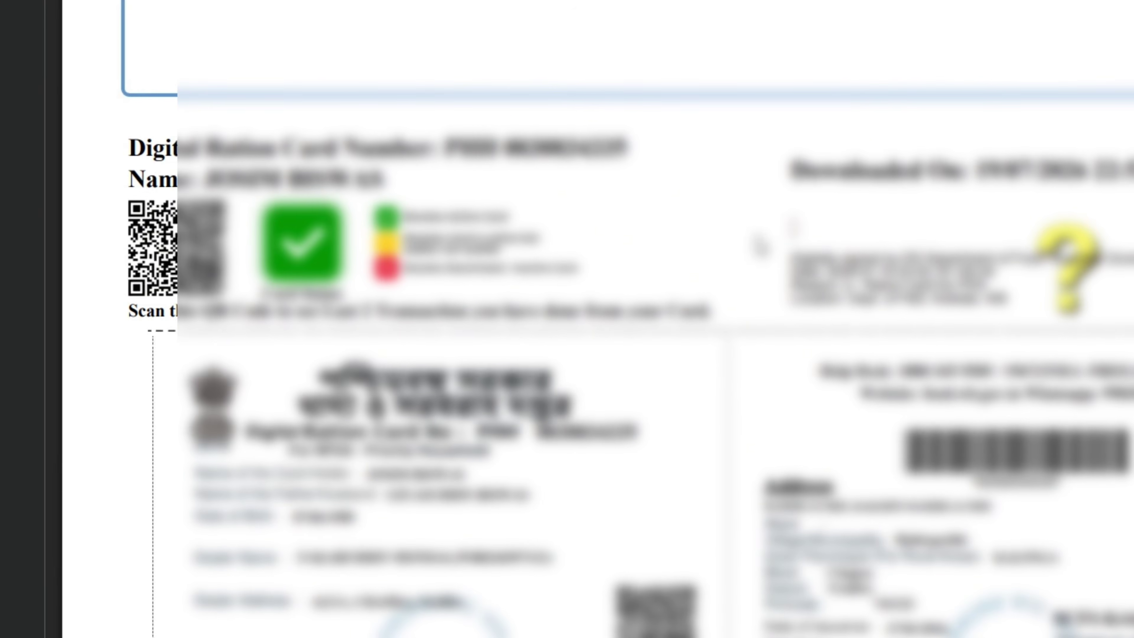